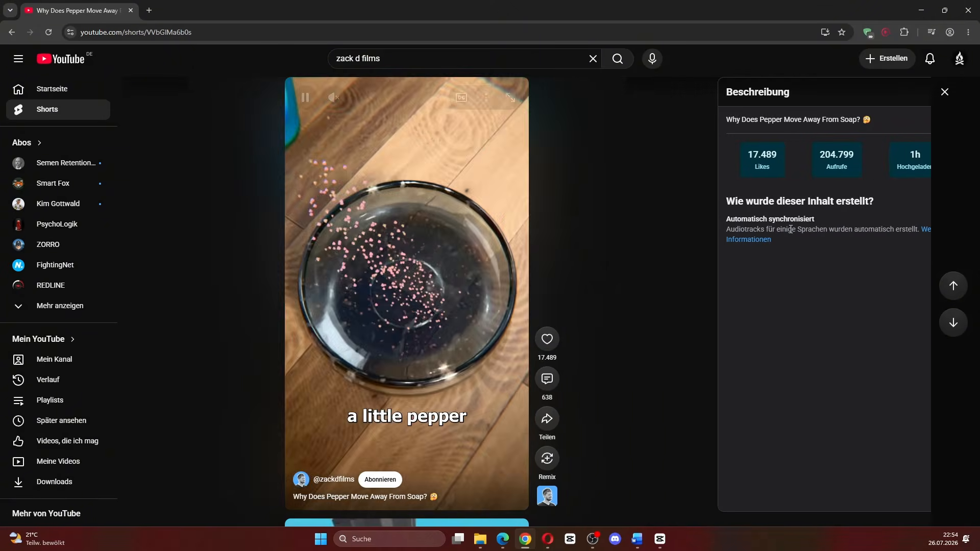
Step: Close the pepper short's description and return to the Zack D. Films channel's list of Shorts
left_click(911, 97)
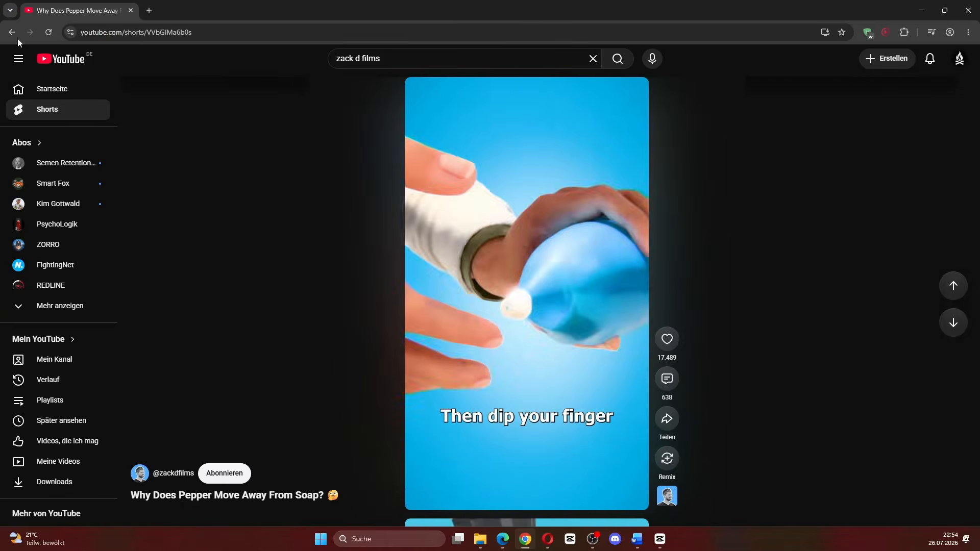
left_click(12, 34)
scroll(536, 367, "up", 4)
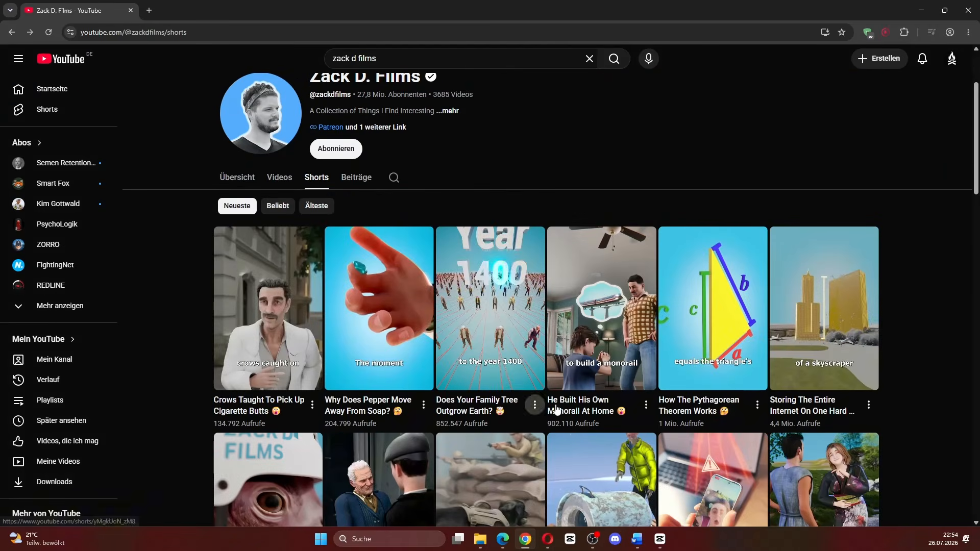
Step: Open the short "Does Your Family Tree Outgrow Earth?" and check the views and upload age in its description
left_click(503, 329)
left_click(276, 495)
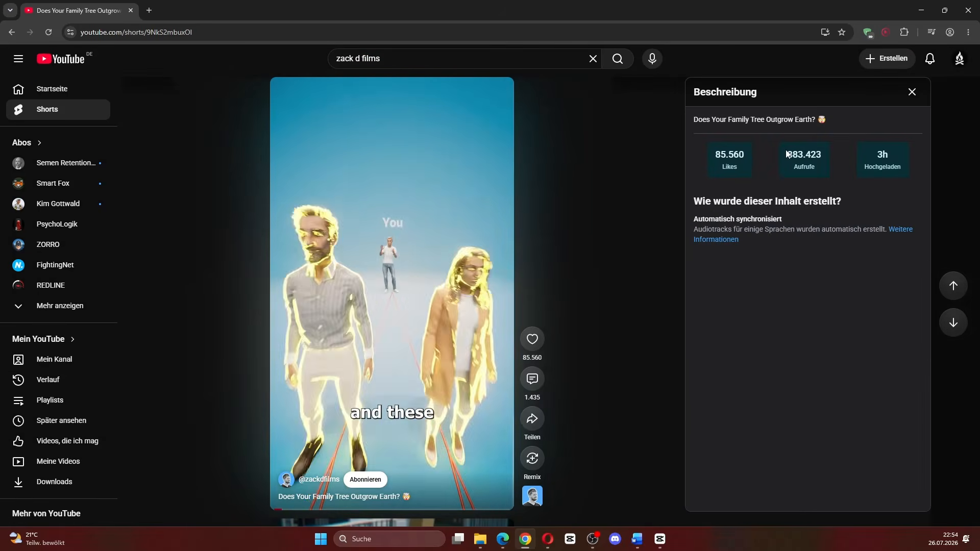
left_click_drag(787, 156, 919, 152)
left_click(912, 92)
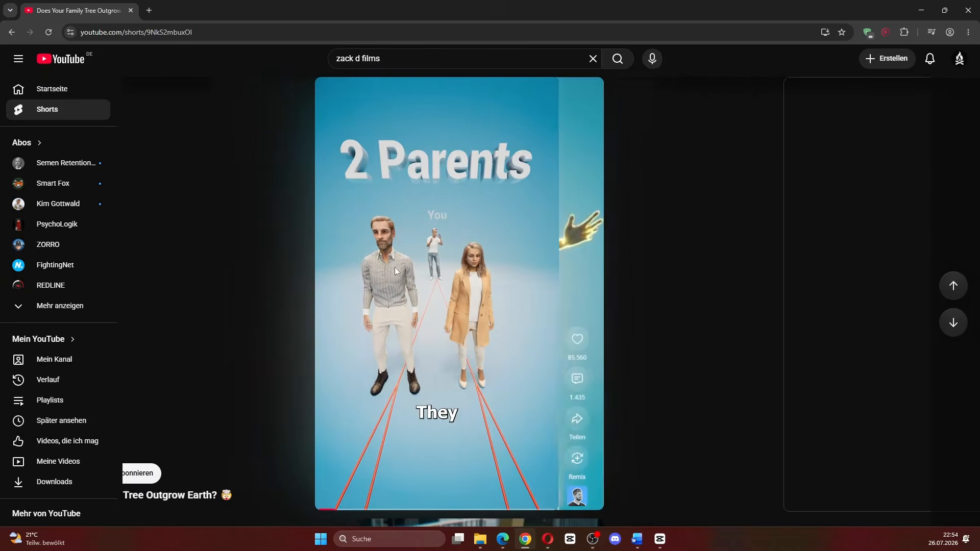
Step: Go to the short "He Built His Own Monorail At Home" and check the views and upload age in its description
scroll(437, 295, "down", 2)
left_click(194, 497)
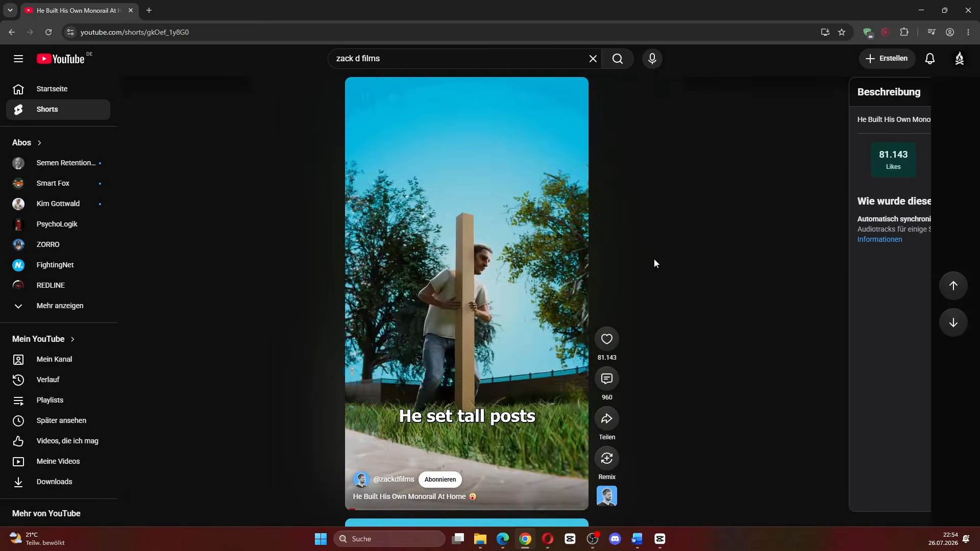
left_click_drag(787, 155, 911, 158)
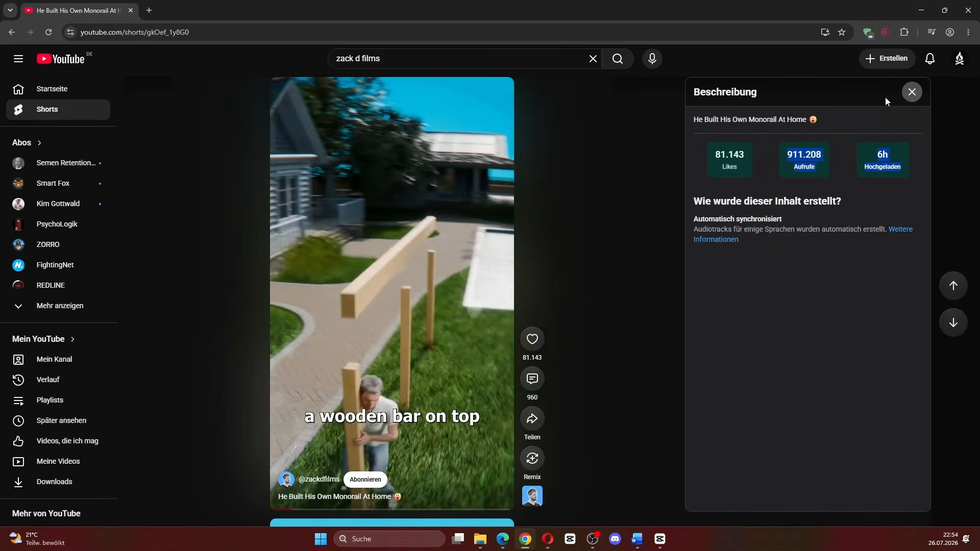
left_click(912, 92)
Step: Return to the Zack D. Films channel and look through the view counts of its recent Shorts
left_click(169, 481)
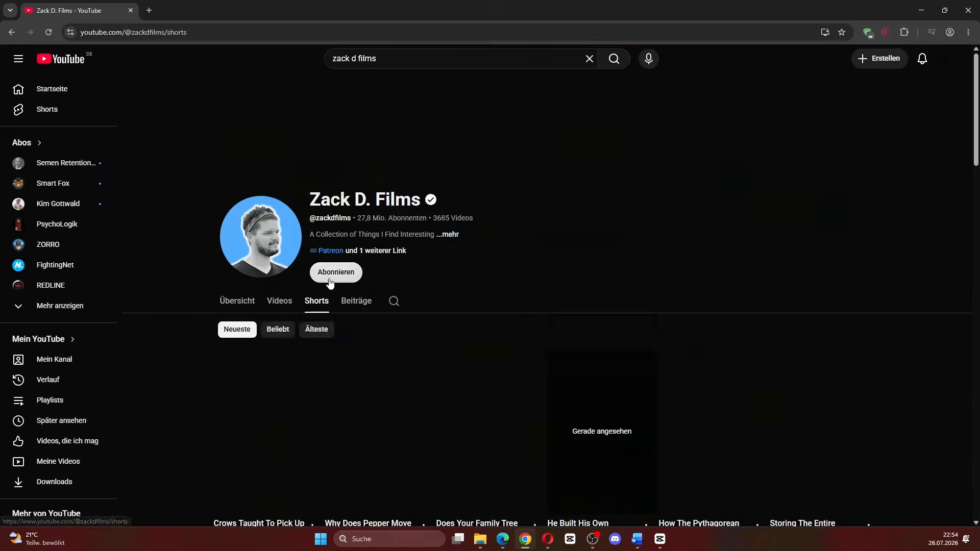
scroll(669, 308, "down", 4)
scroll(669, 309, "down", 3)
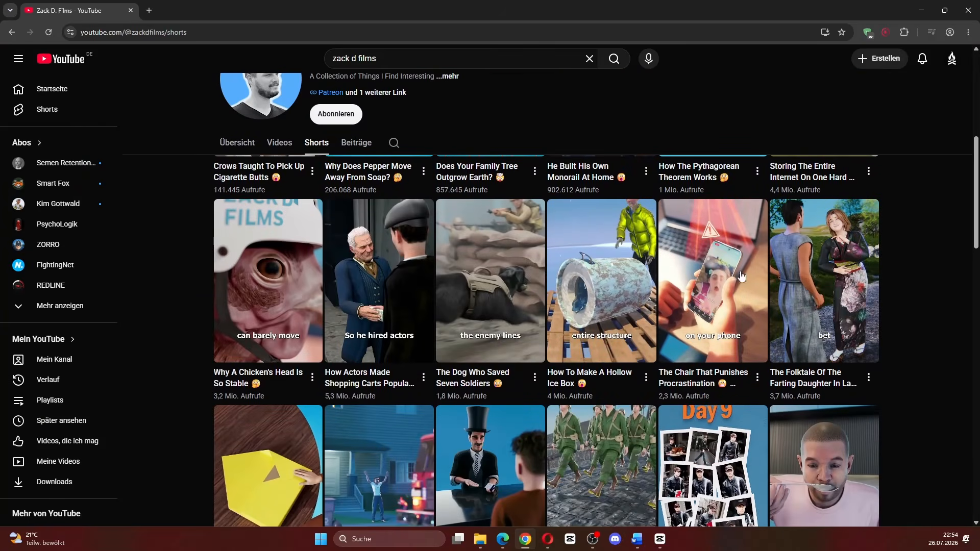
scroll(919, 309, "down", 2)
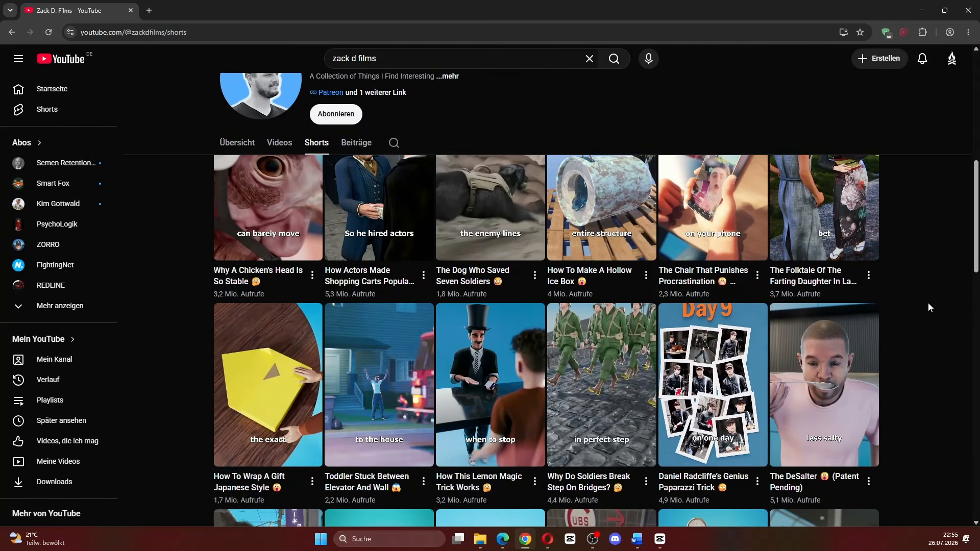
scroll(911, 321, "down", 2)
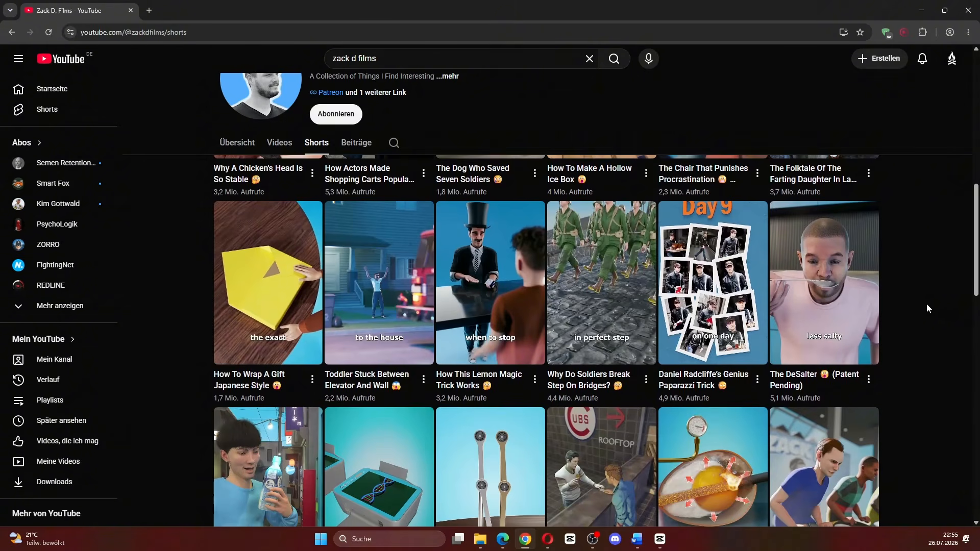
scroll(935, 305, "down", 2)
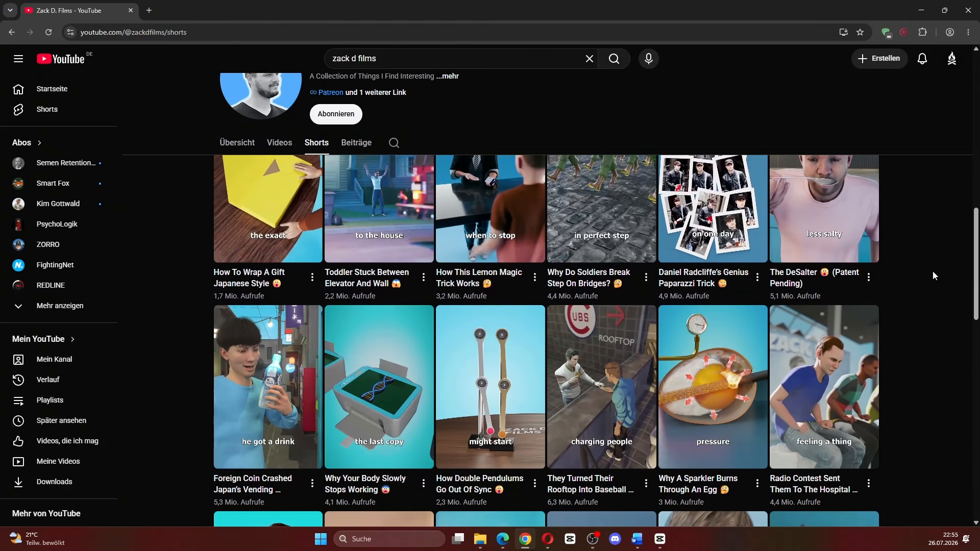
Step: Watch "The DeSalter (Patent Pending)" and further shorts from the channel as examples of the 3D explainer style
left_click(841, 224)
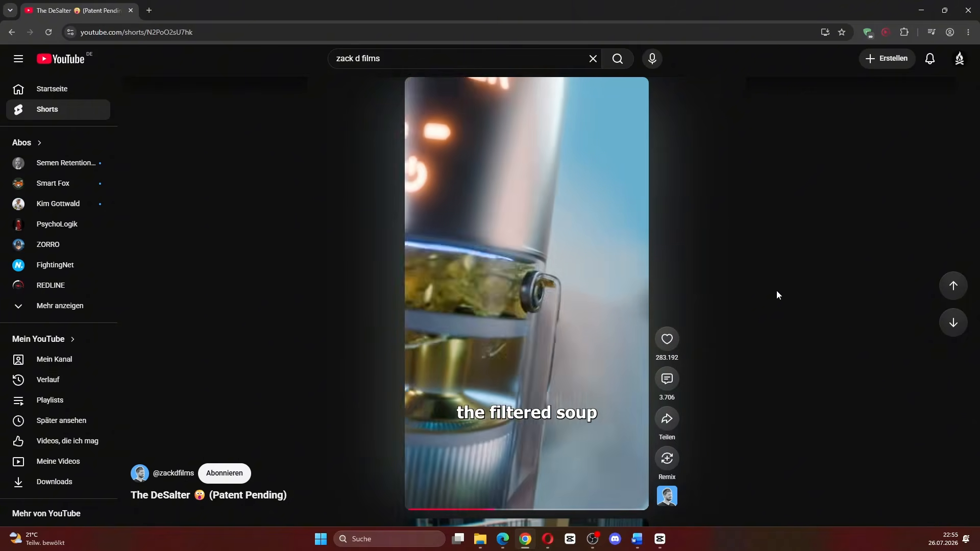
scroll(779, 285, "down", 1)
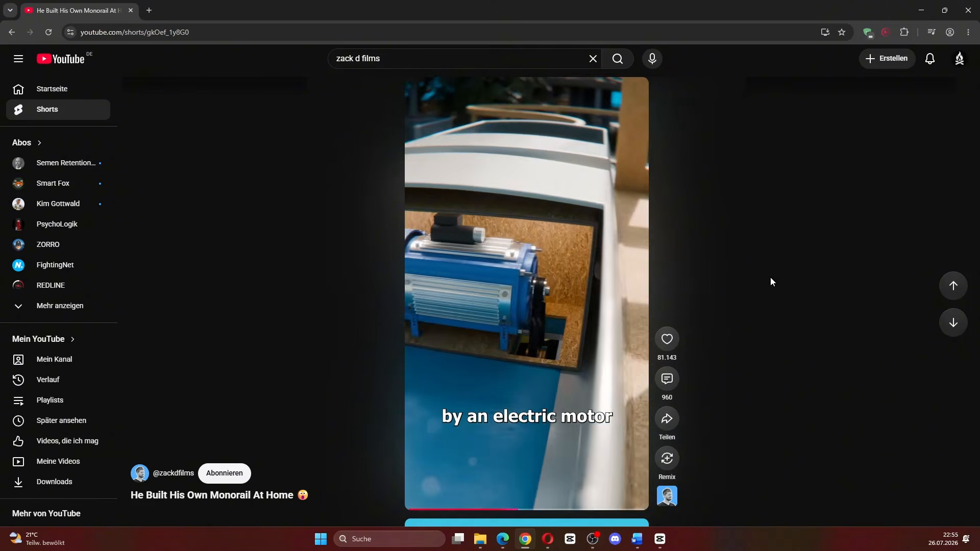
scroll(766, 235, "down", 1)
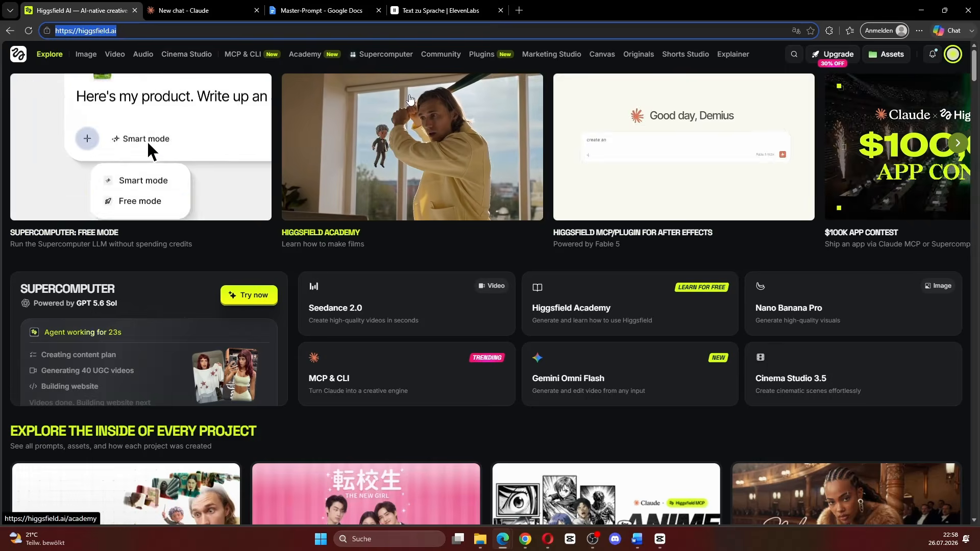
Step: On the Higgsfield site, open the MCP & CLI page and copy the connector URL for Claude
left_click(239, 57)
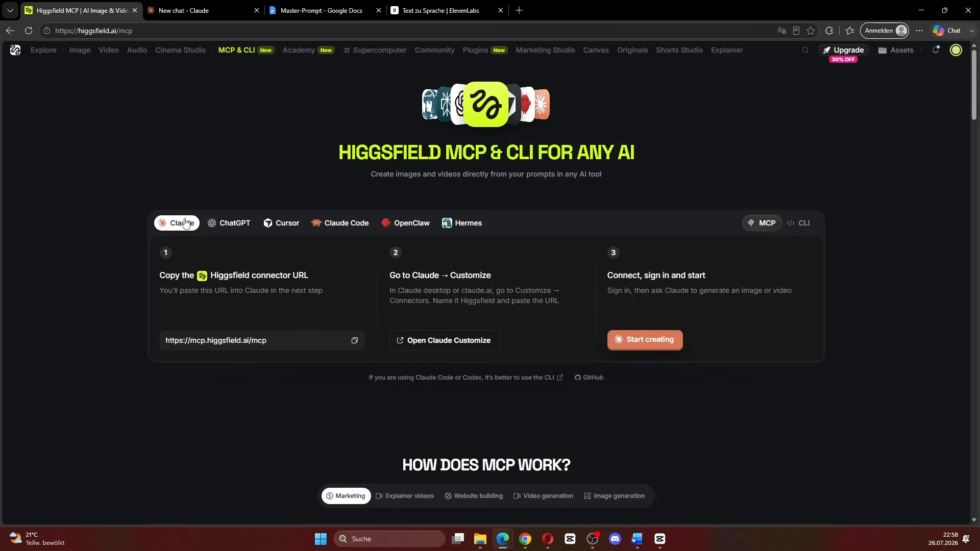
left_click(354, 340)
Step: Switch to Claude and start adding a custom connector in its connector settings
left_click(174, 10)
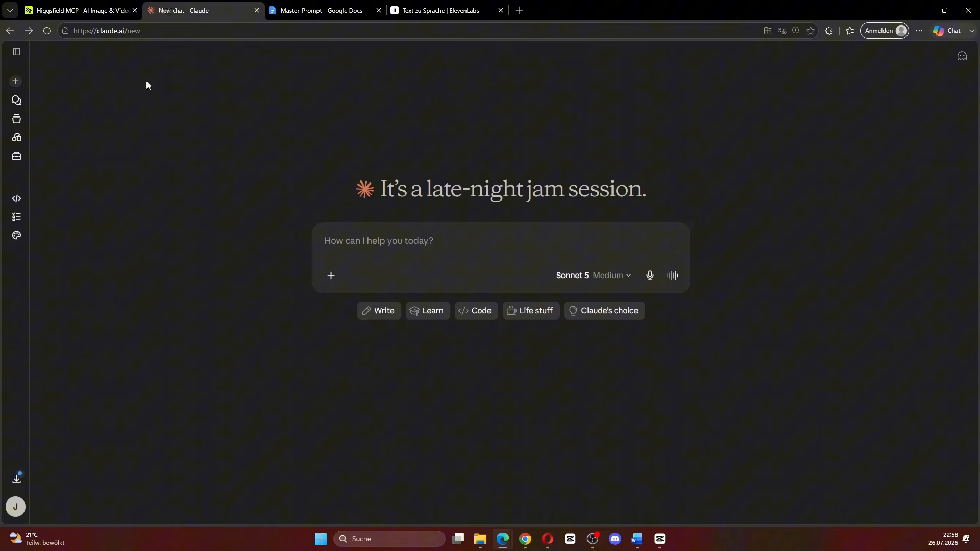
left_click(16, 156)
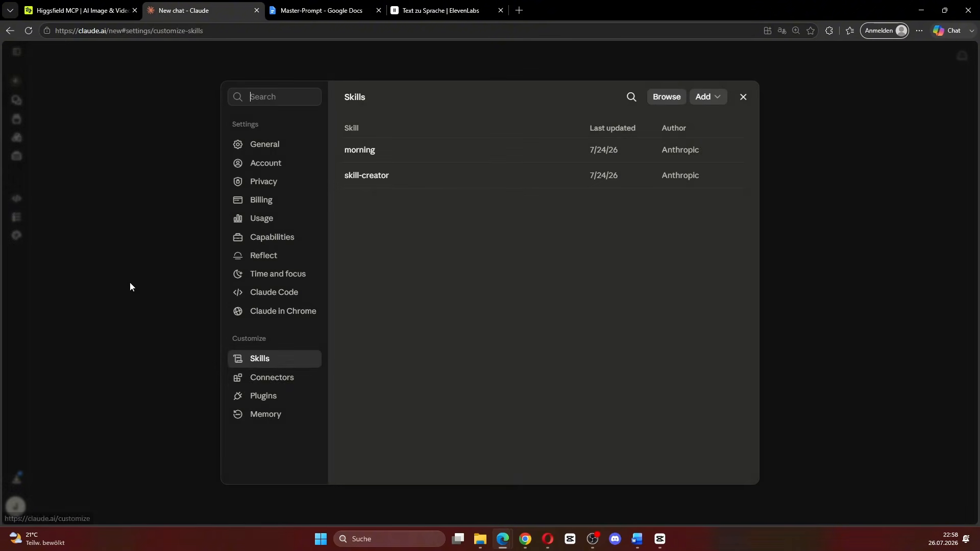
left_click(259, 381)
left_click(703, 97)
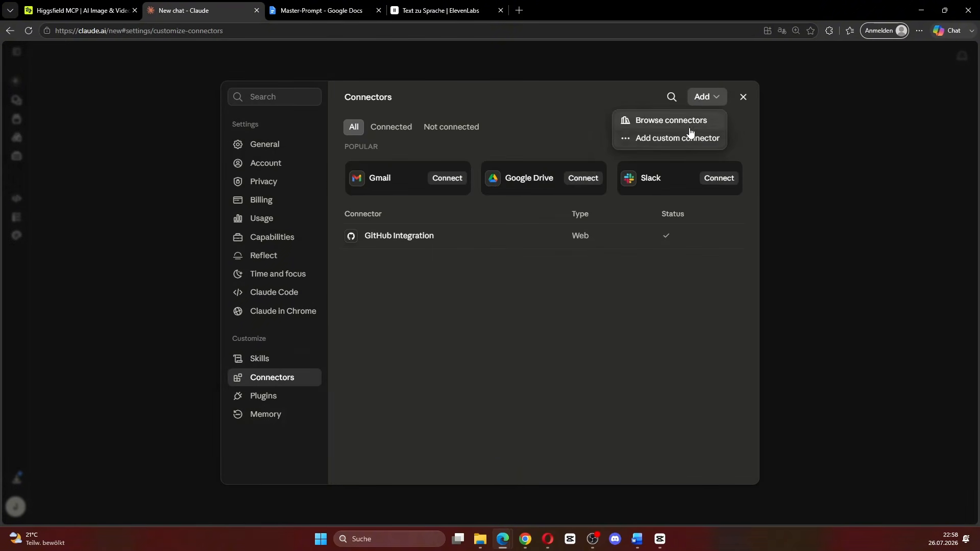
left_click(664, 138)
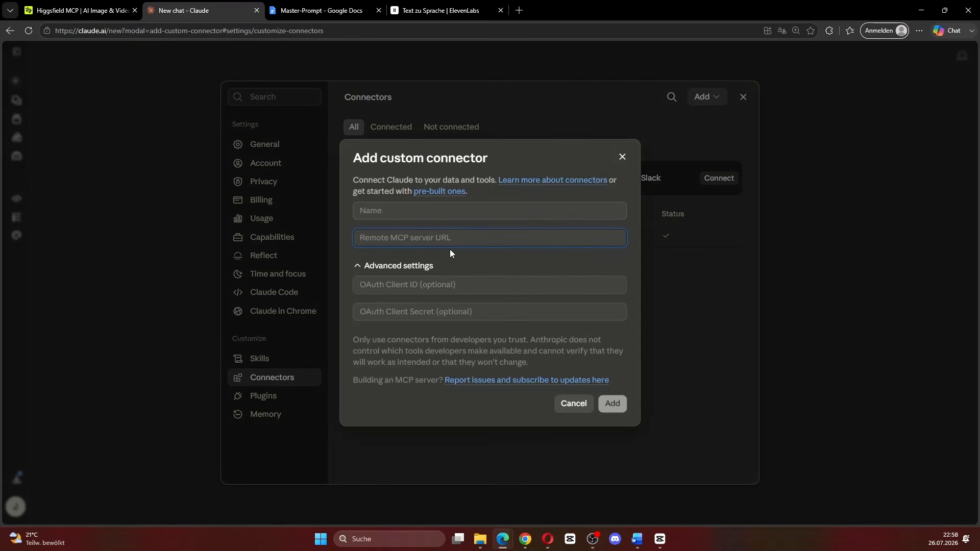
left_click(392, 207)
type("Higgsfield")
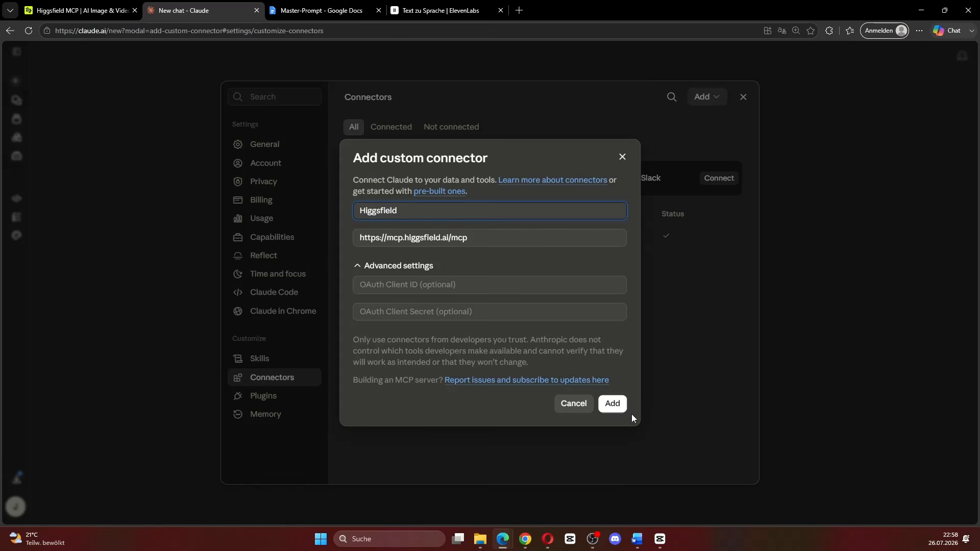
left_click(614, 404)
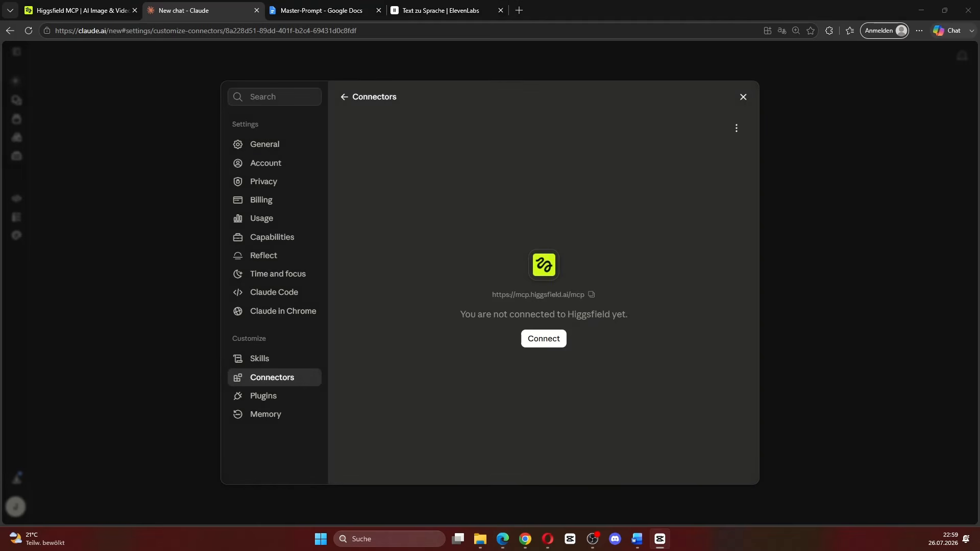
left_click(542, 341)
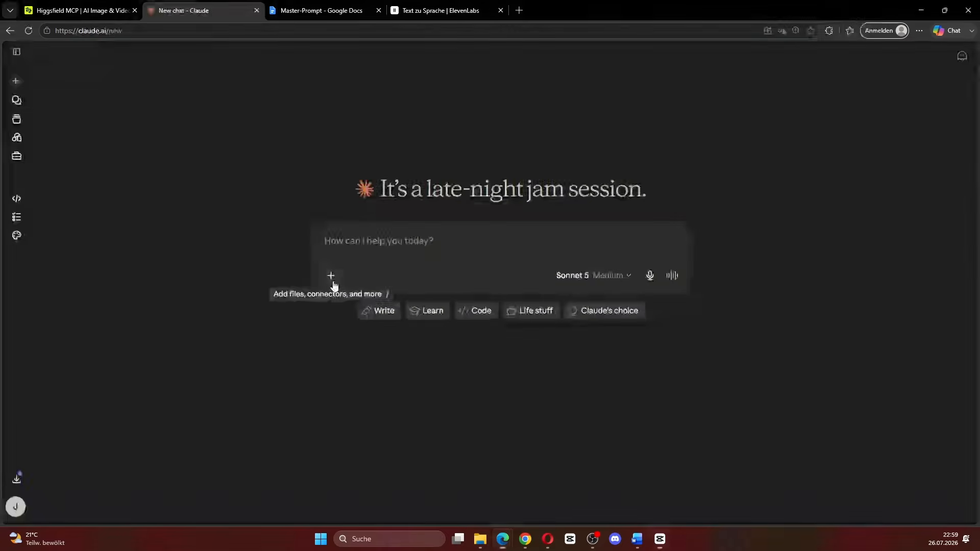
Step: Check in the new chat's connector options whether Higgsfield is enabled
left_click(331, 276)
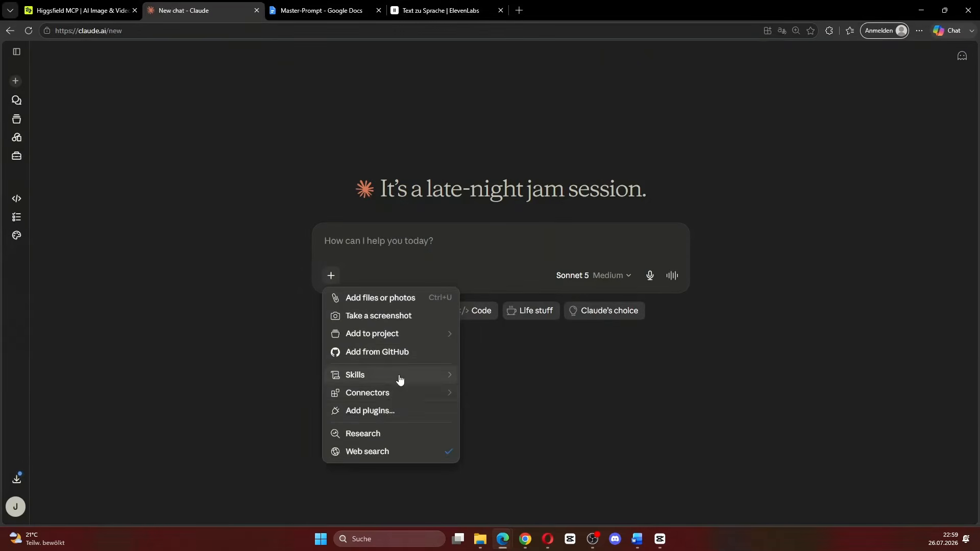
mouse_move(389, 403)
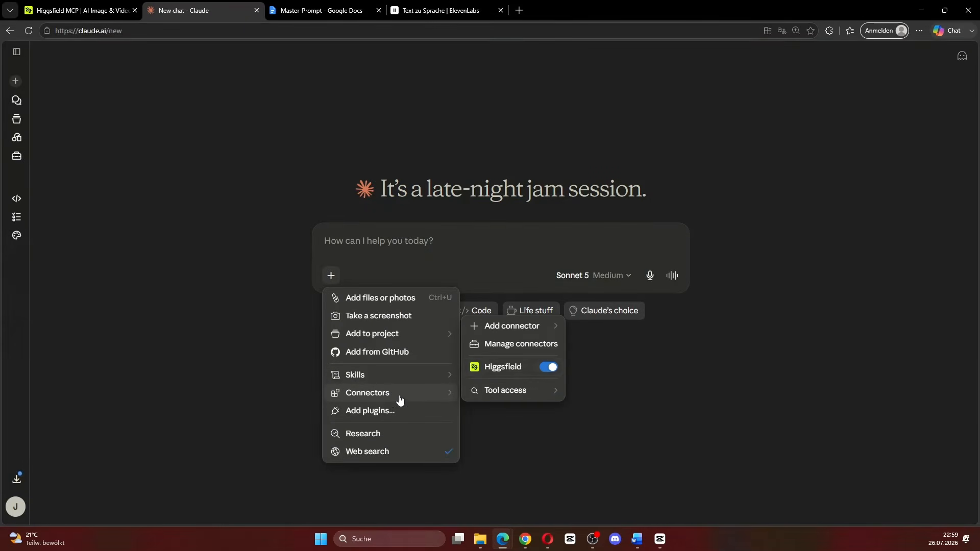
left_click(626, 364)
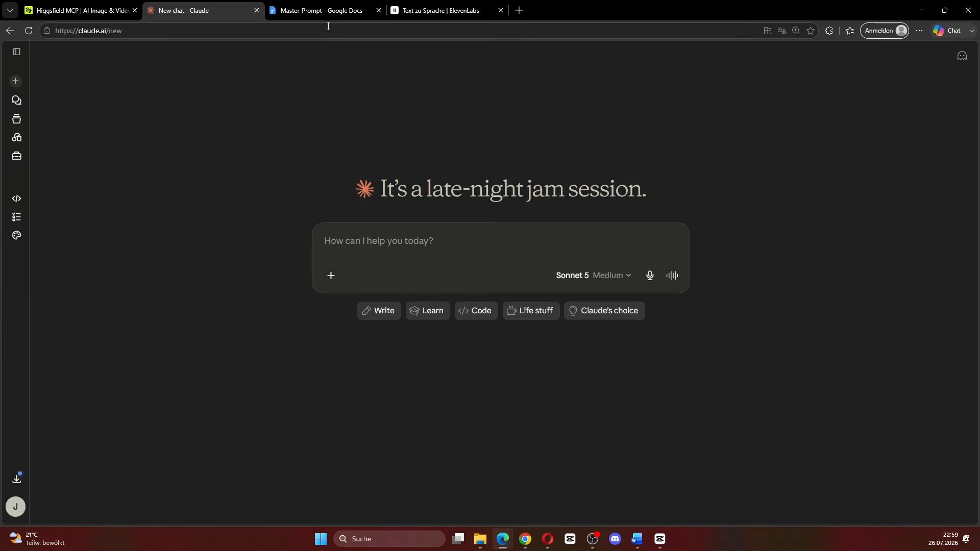
Step: Copy the entire Master-Prompt document from Google Docs and paste it into the new Claude chat
left_click(314, 6)
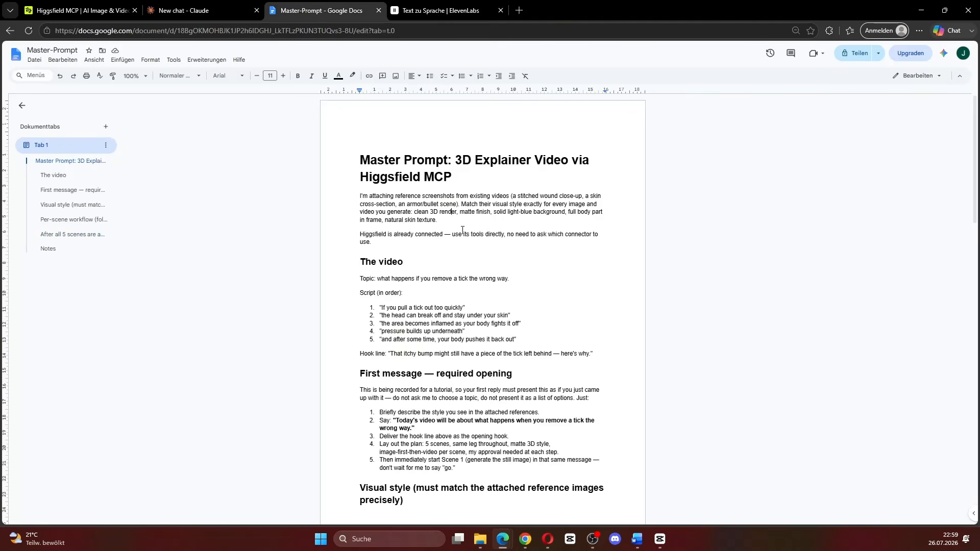
key("ctrl+a")
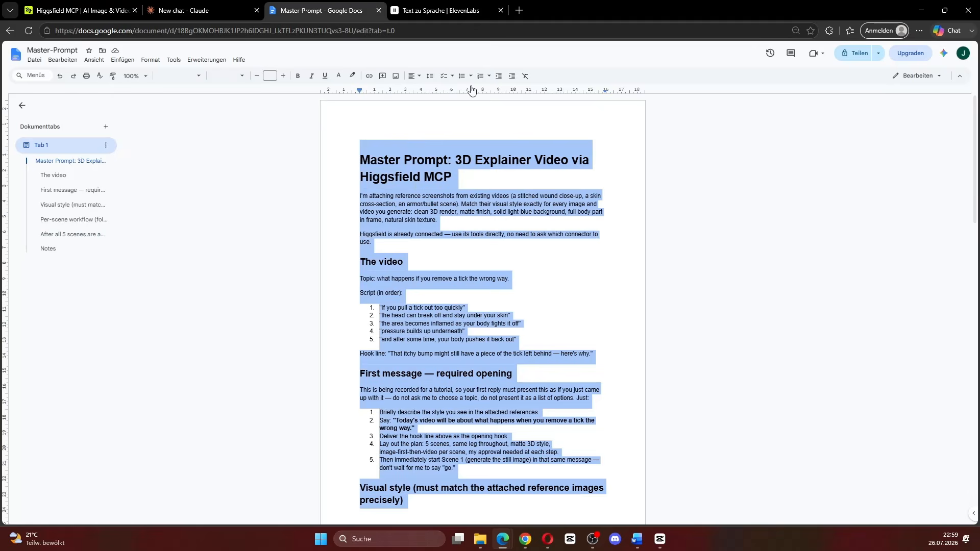
left_click(387, 160)
left_click_drag(362, 154, 466, 158)
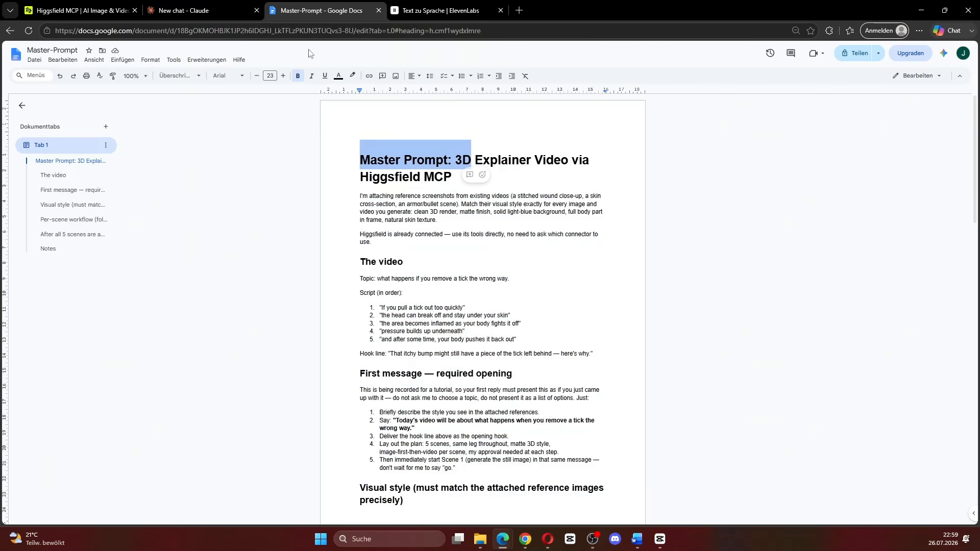
left_click(229, 11)
key("ctrl+v")
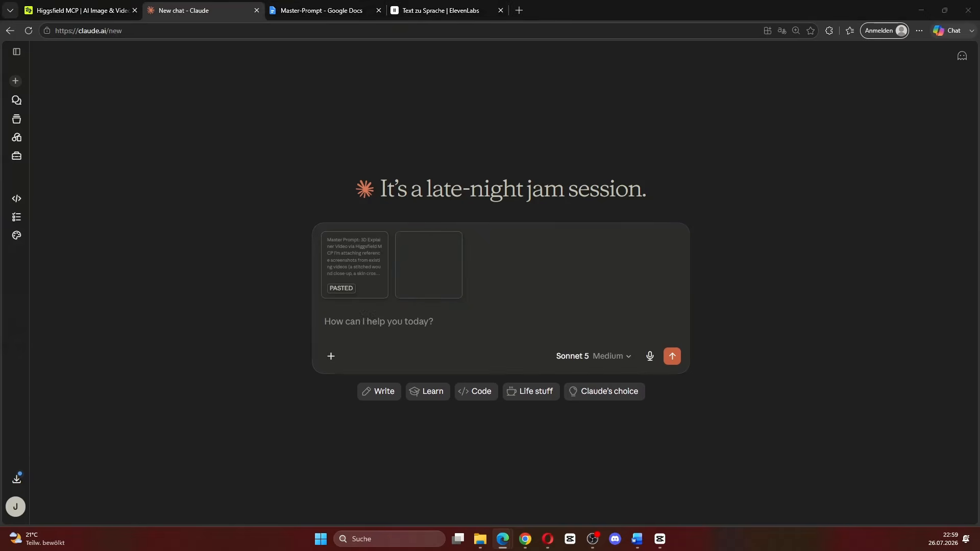
Step: Attach the remaining 3D reference screenshots to the message with the master prompt and send it
left_click(575, 342)
key("ctrl+v")
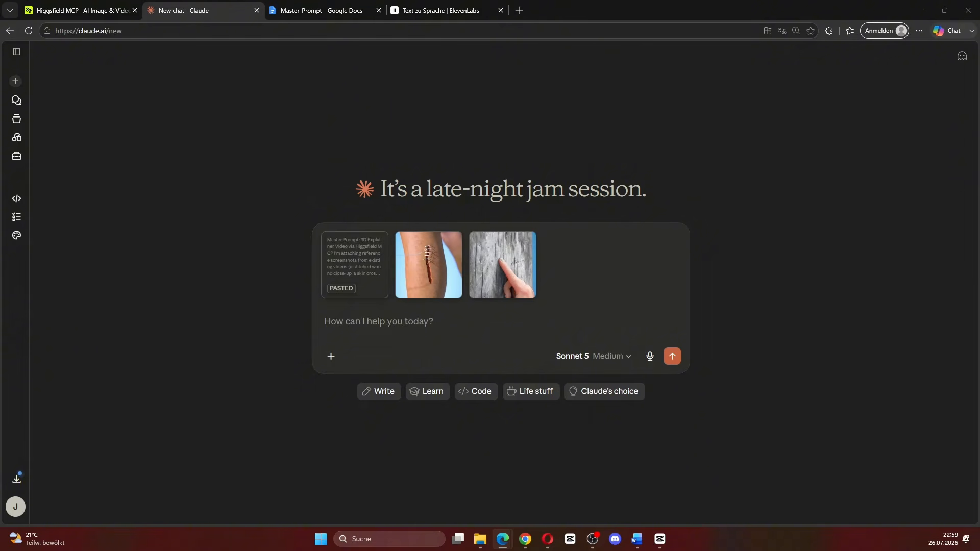
left_click(575, 321)
key("ctrl+v")
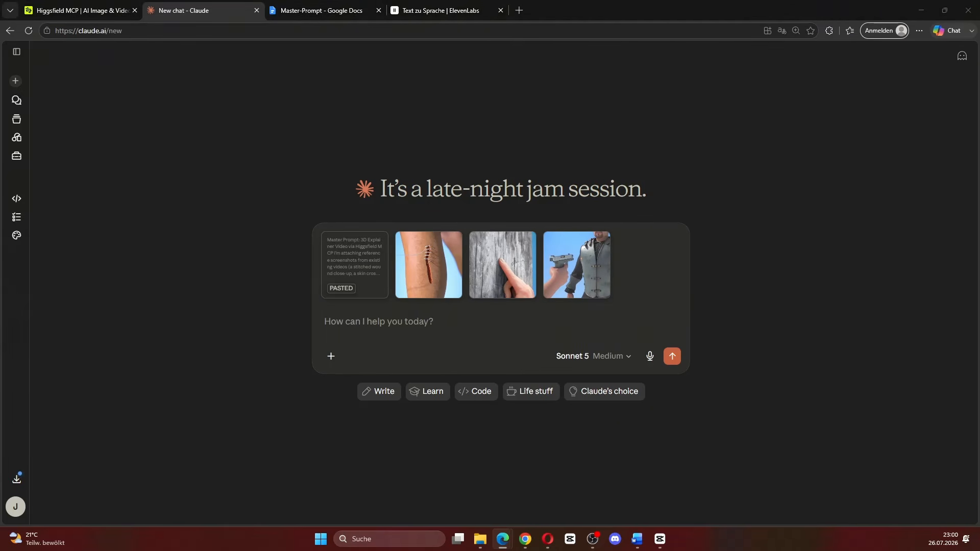
left_click(685, 301)
key("ctrl+v")
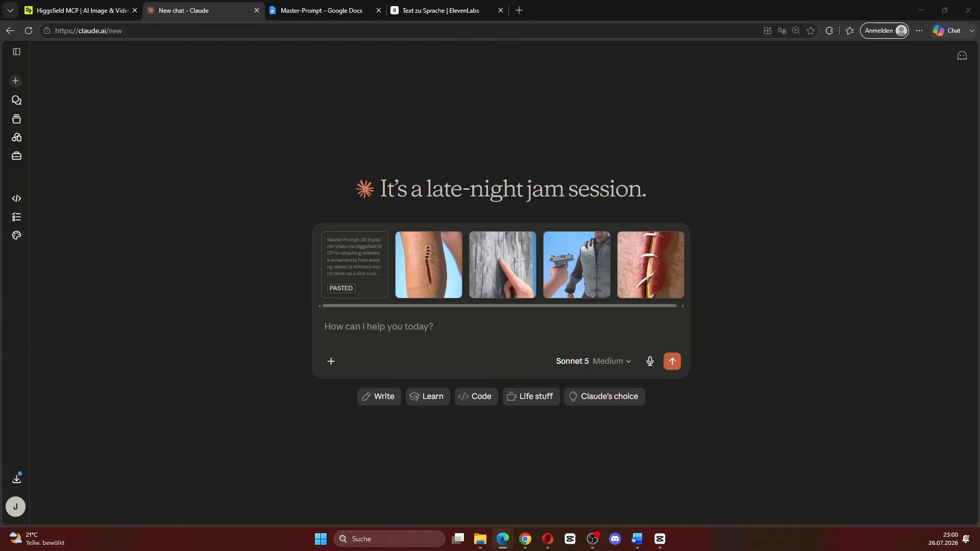
left_click(673, 362)
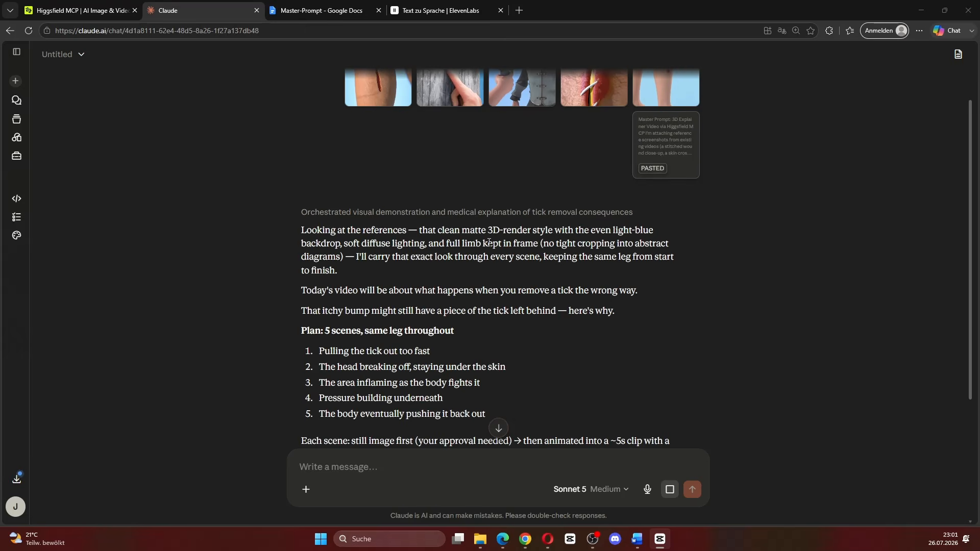
Step: Read the reply's description of the reference style and its proposed video topic
left_click_drag(289, 227, 572, 233)
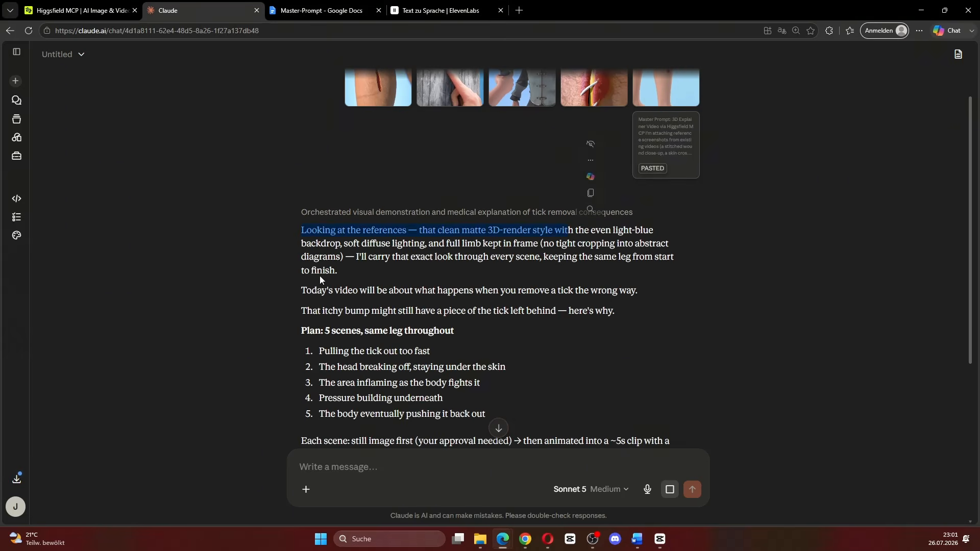
left_click(294, 289)
left_click_drag(294, 289, 302, 271)
left_click(498, 249)
left_click_drag(488, 231, 555, 238)
left_click(520, 295)
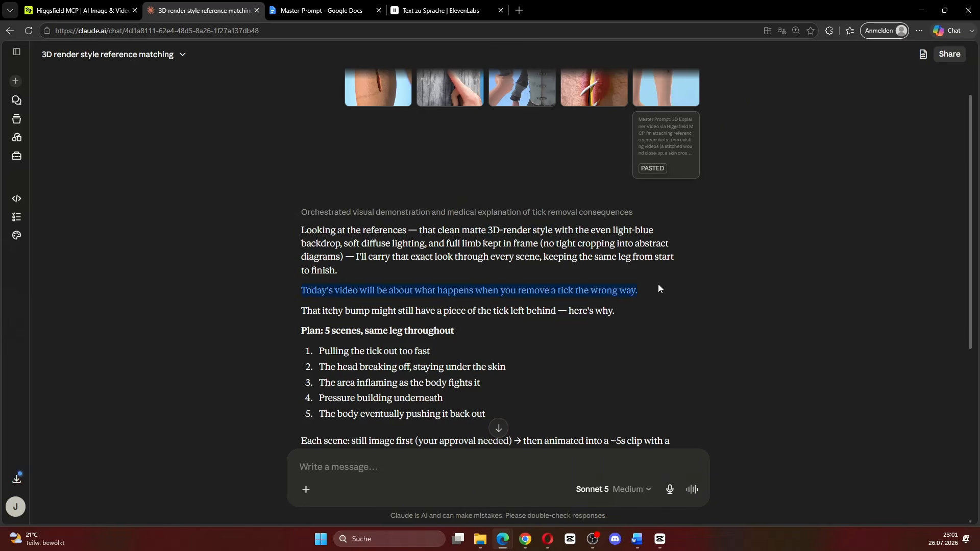
Step: Read the reply's video topic, opening hook line, five-scene plan and per-scene workflow
left_click_drag(661, 287, 660, 287)
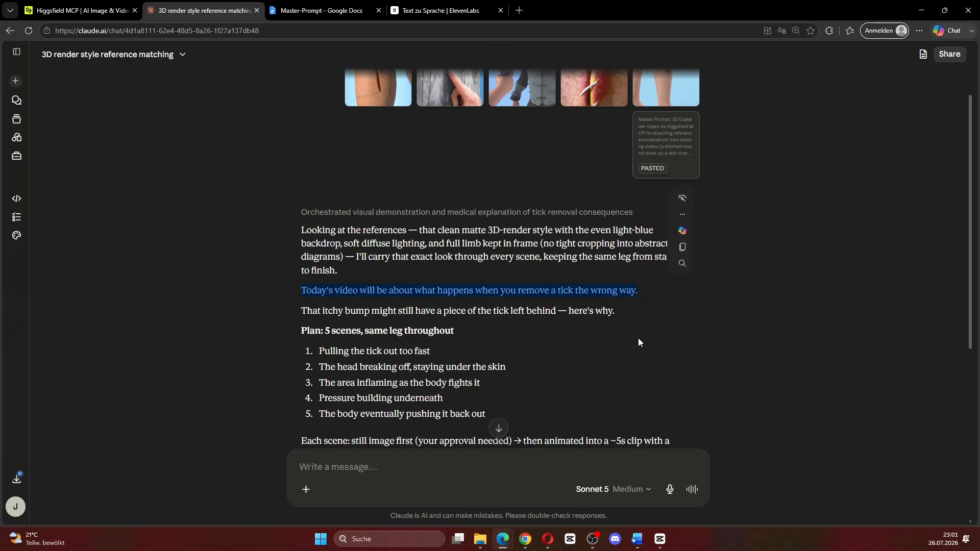
left_click(640, 312)
left_click_drag(568, 289, 573, 290)
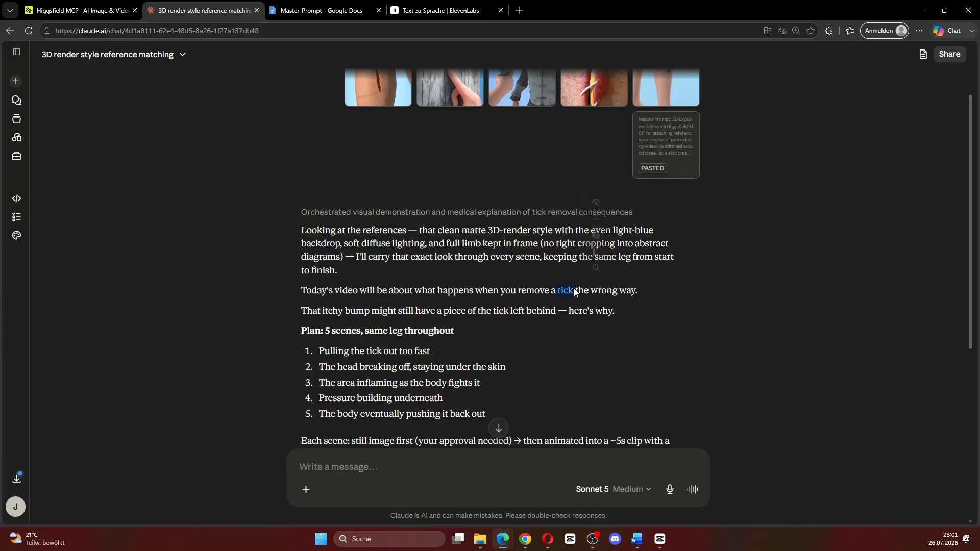
left_click_drag(617, 314, 358, 313)
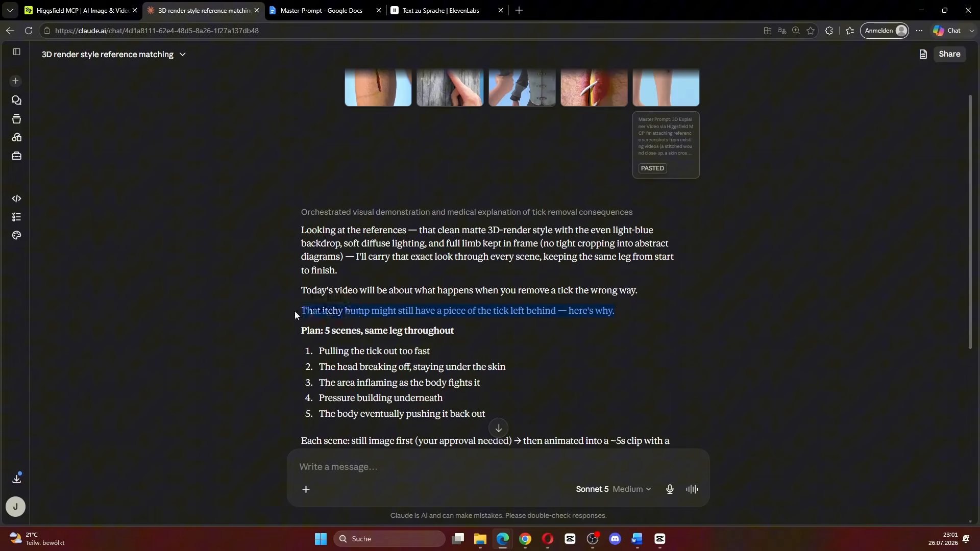
mouse_move(295, 311)
left_mouse_down()
mouse_move(617, 307)
mouse_move(270, 317)
mouse_move(291, 316)
left_mouse_up()
scroll(291, 316, "down", 1)
left_click_drag(291, 279, 453, 281)
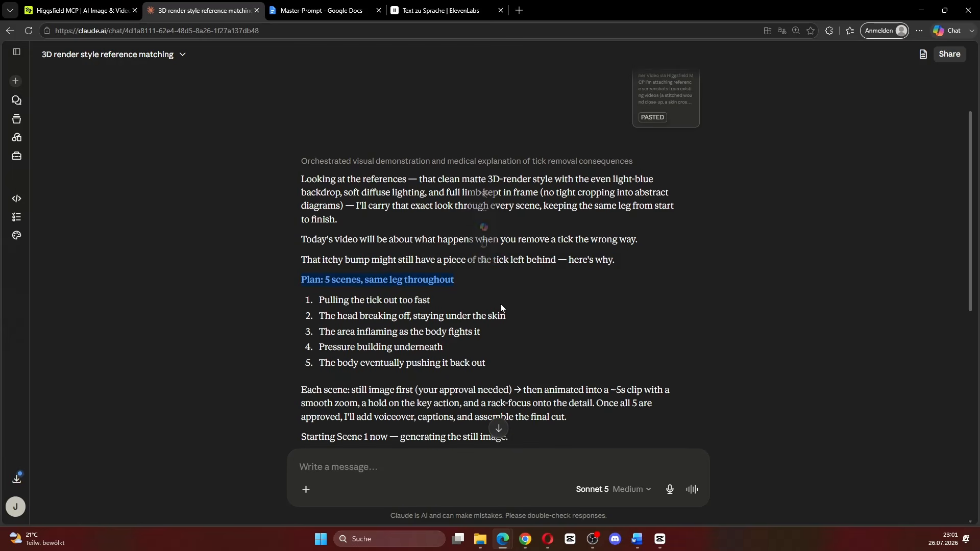
left_click_drag(501, 306, 500, 306)
scroll(495, 323, "down", 4)
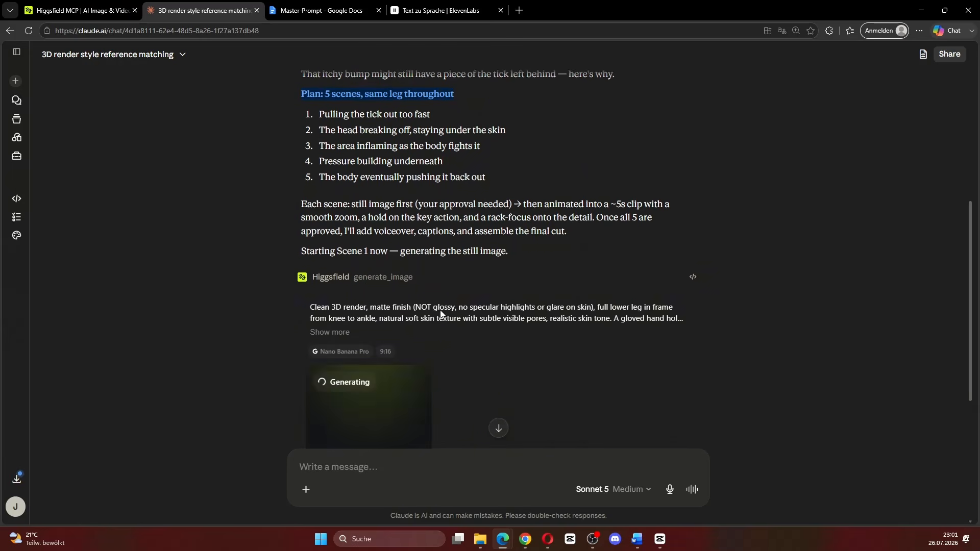
Step: Review the generated Scene 1 still image and reply "continue" to have it animated
scroll(419, 291, "down", 3)
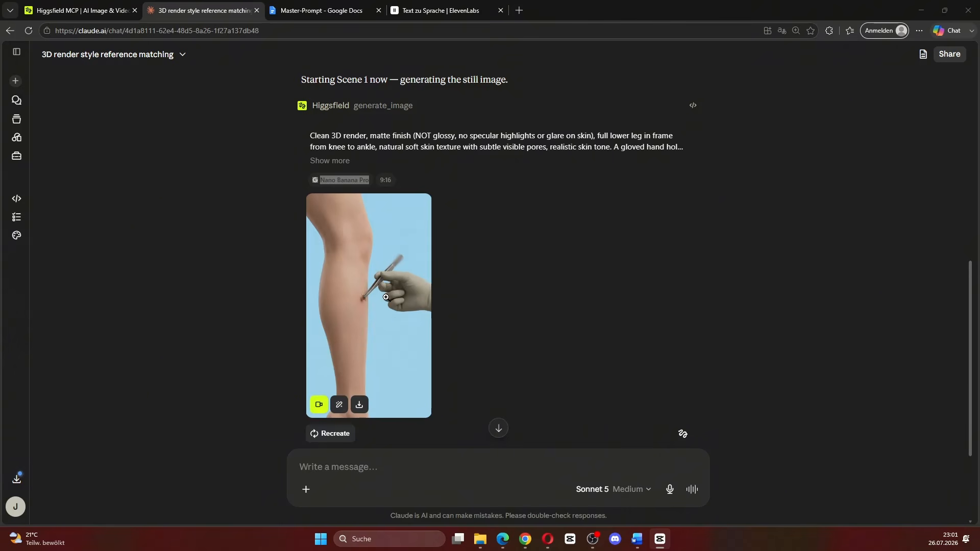
scroll(472, 343, "down", 3)
left_click_drag(301, 315, 350, 312)
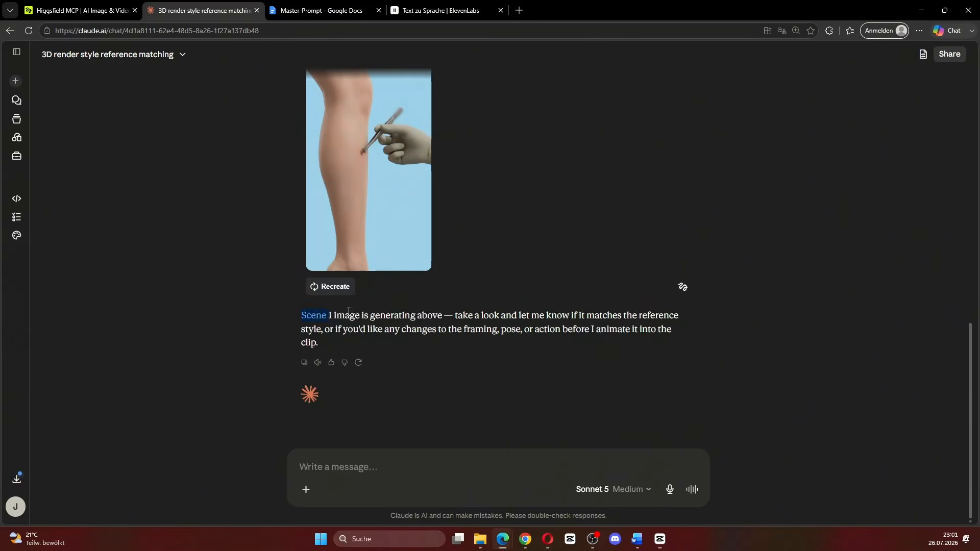
left_click(440, 465)
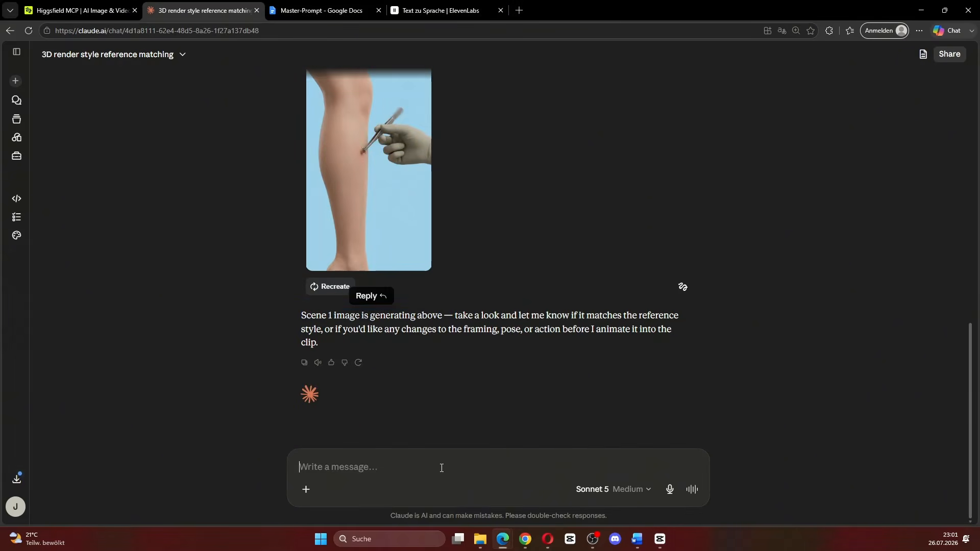
type("continue")
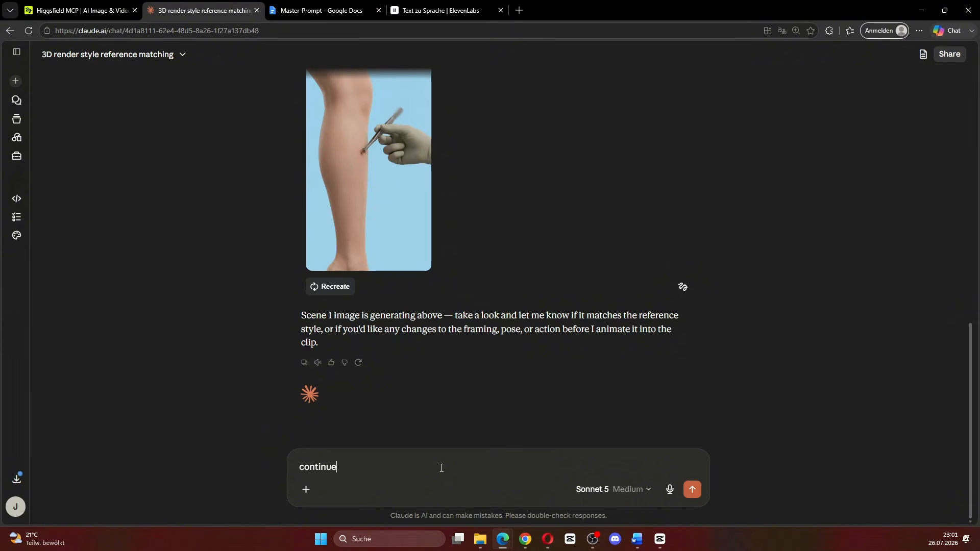
key("Return")
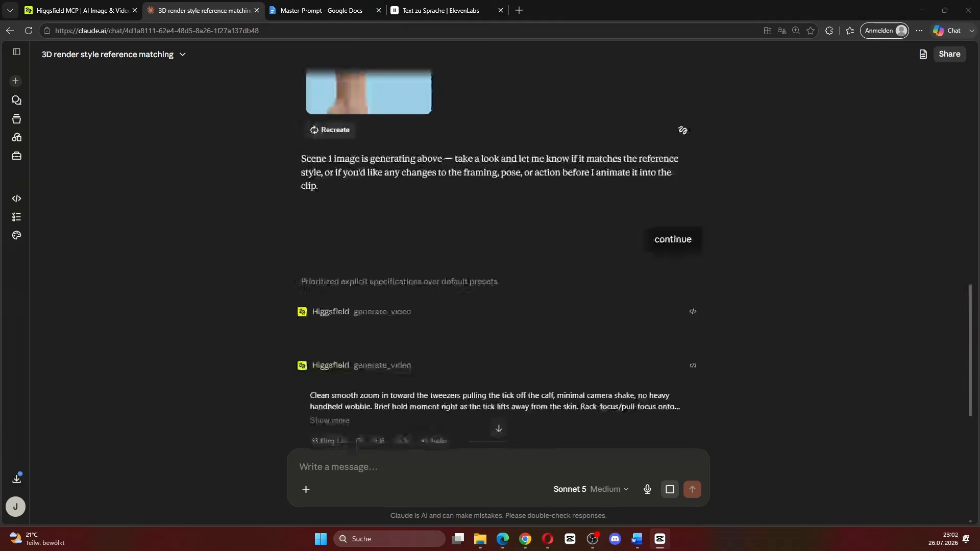
Step: Check the Scene 1 video generation's tool, model and settings, and view the finished clip
scroll(450, 251, "down", 3)
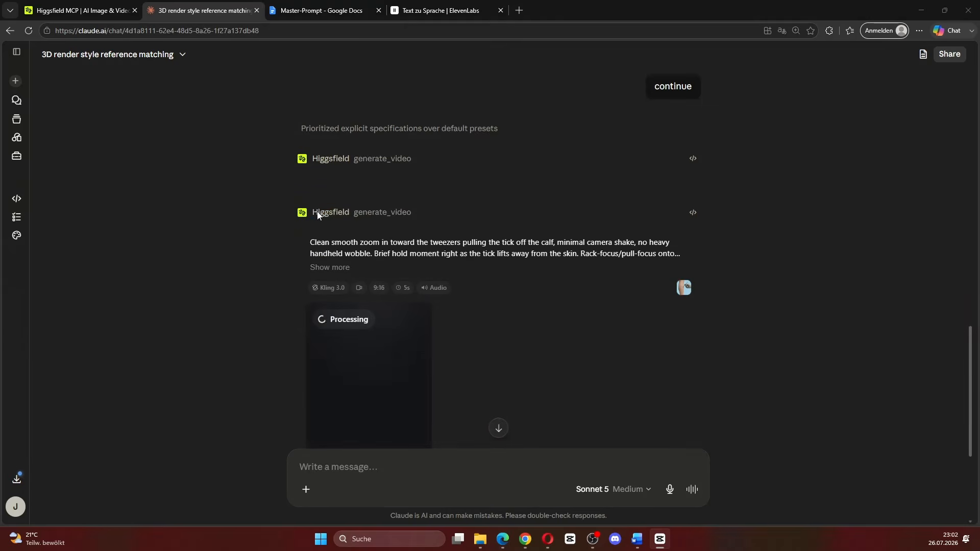
left_click_drag(313, 212, 350, 212)
scroll(541, 334, "down", 1)
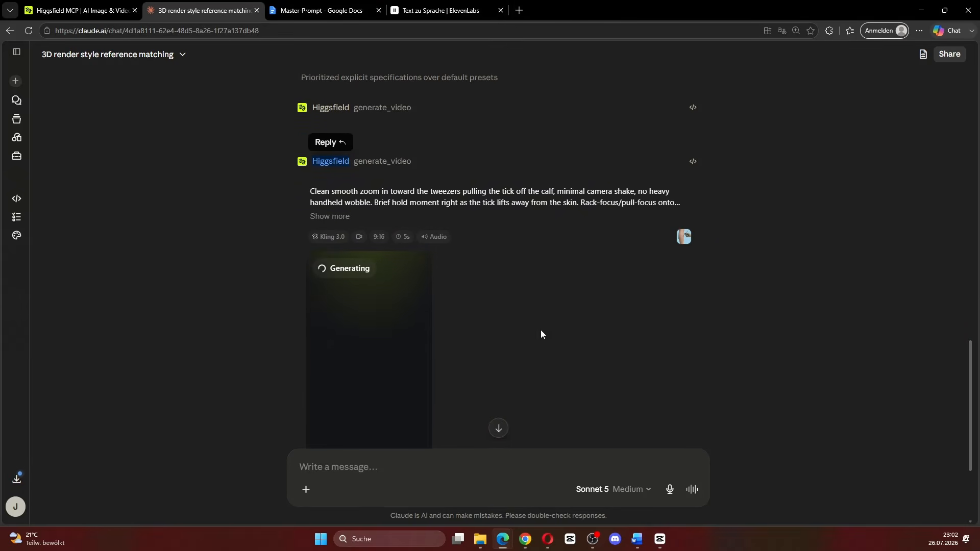
left_click(316, 240)
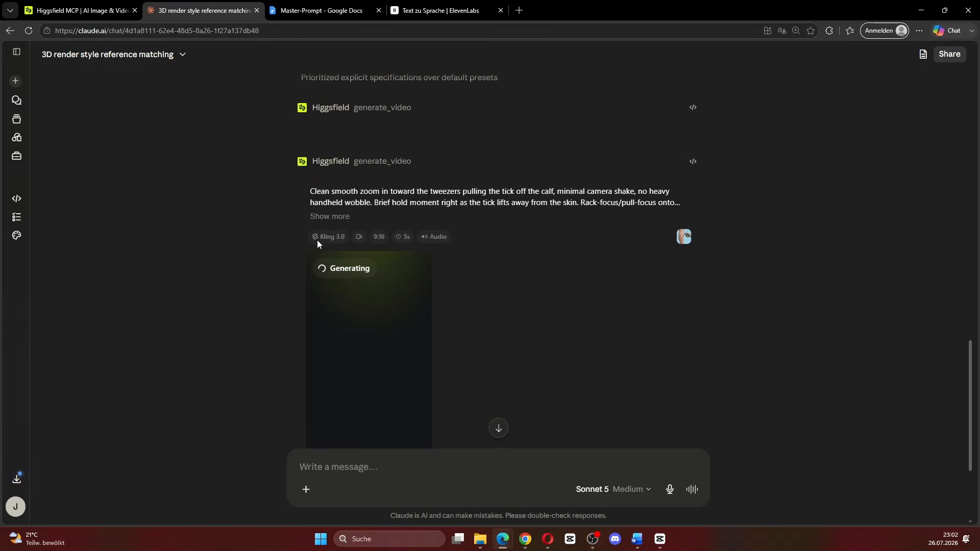
double_click(332, 240)
left_click(348, 238)
scroll(525, 304, "down", 1)
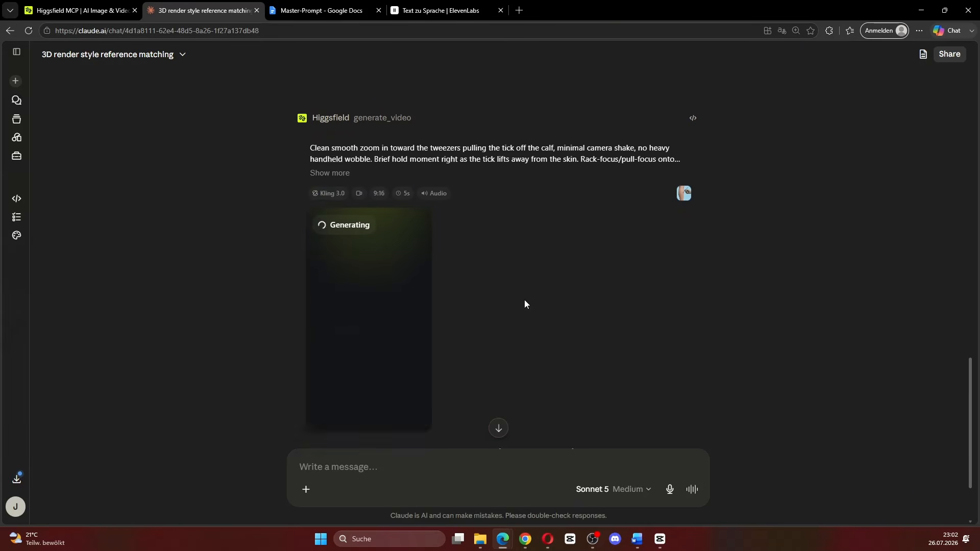
scroll(525, 305, "down", 3)
scroll(416, 322, "up", 1)
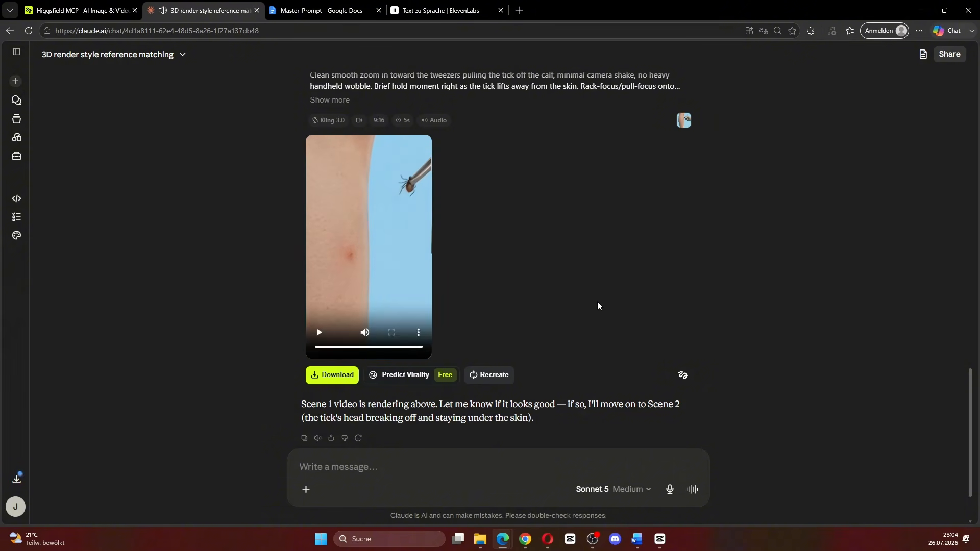
Step: Send "next scene" in the chat to request the Scene 2 still image
type("next scene")
key("Return")
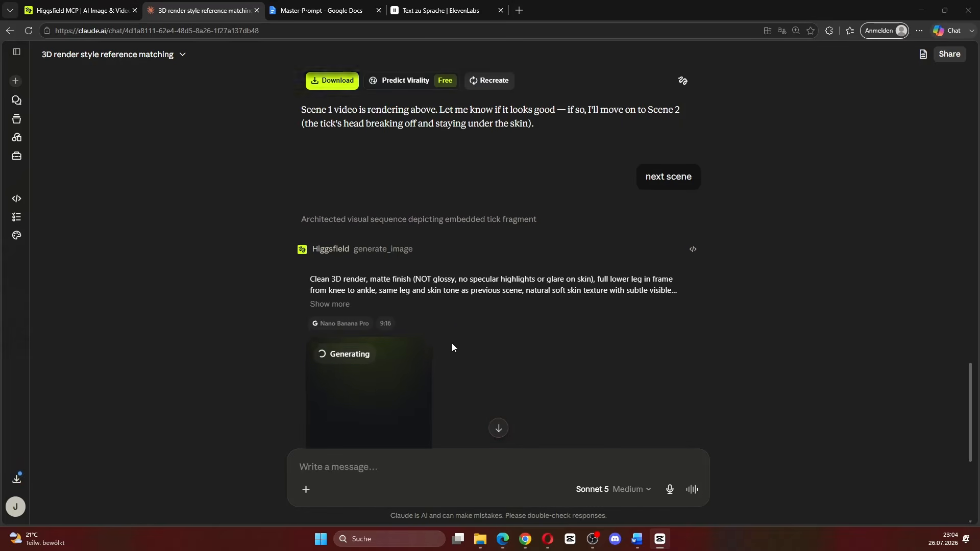
scroll(452, 343, "down", 3)
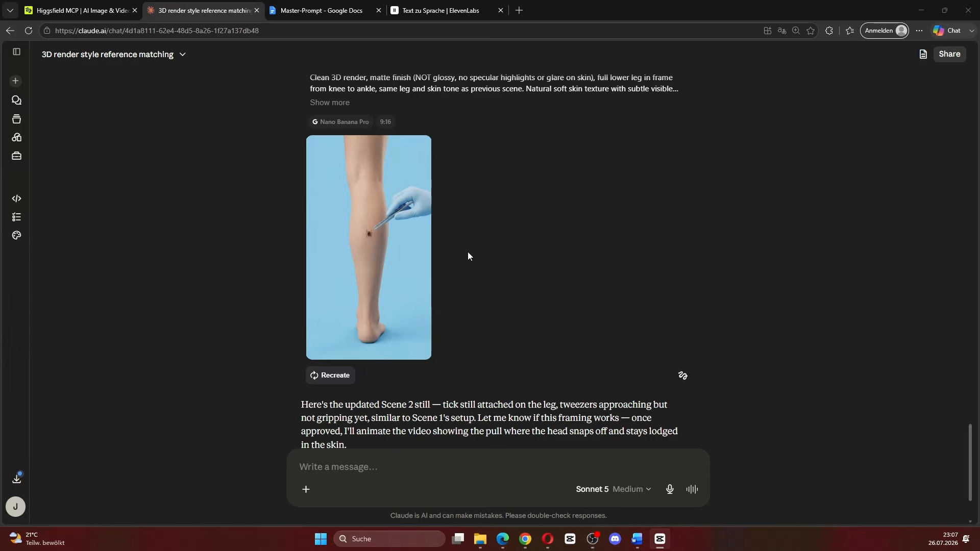
Step: Inspect the updated Scene 2 still enlarged and send "video" to have it animated
left_click(356, 268)
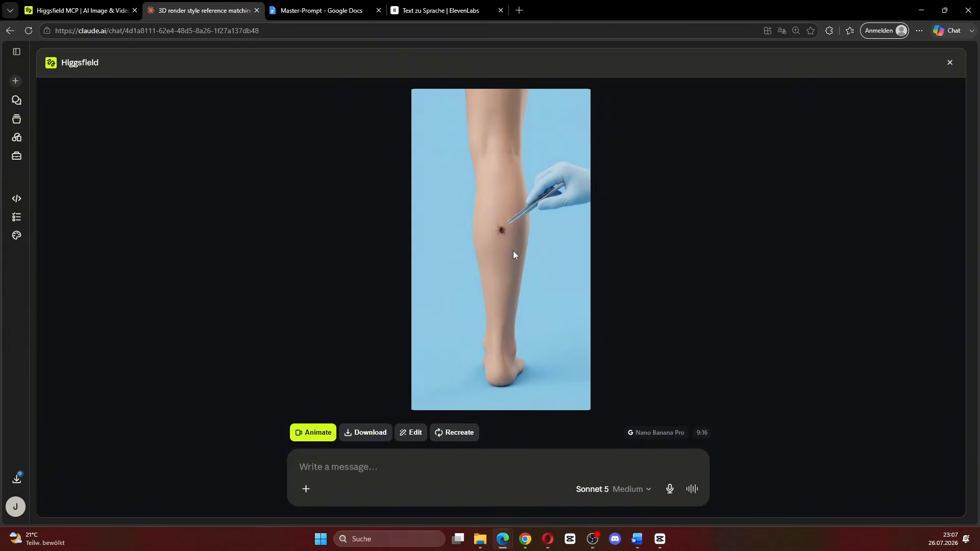
left_click(617, 215)
left_click(950, 63)
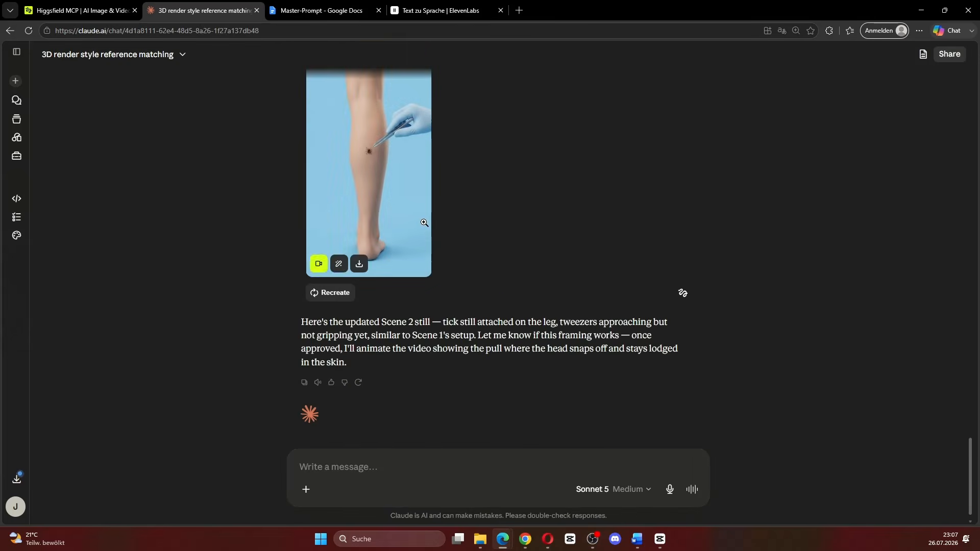
scroll(424, 223, "up", 2)
left_click(365, 253)
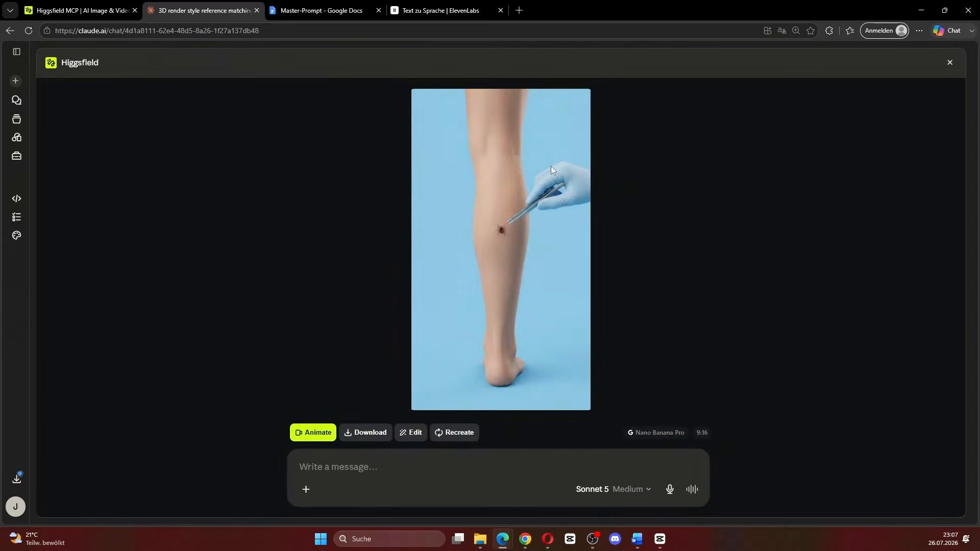
left_click(451, 481)
type("video")
key("Return")
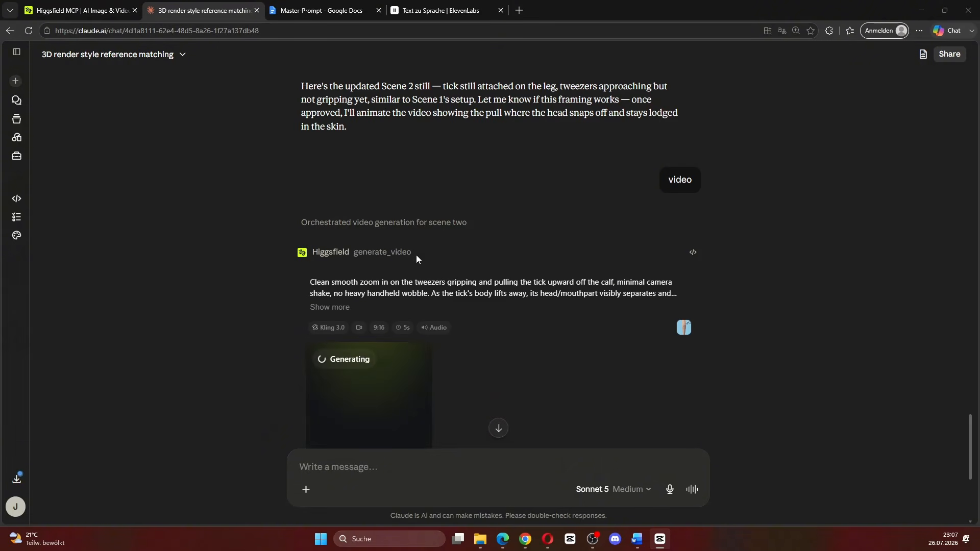
Step: Play back the generated Scene 2 clip and send "next scene" to request Scene 3
left_click_drag(416, 255, 337, 252)
scroll(353, 290, "down", 2)
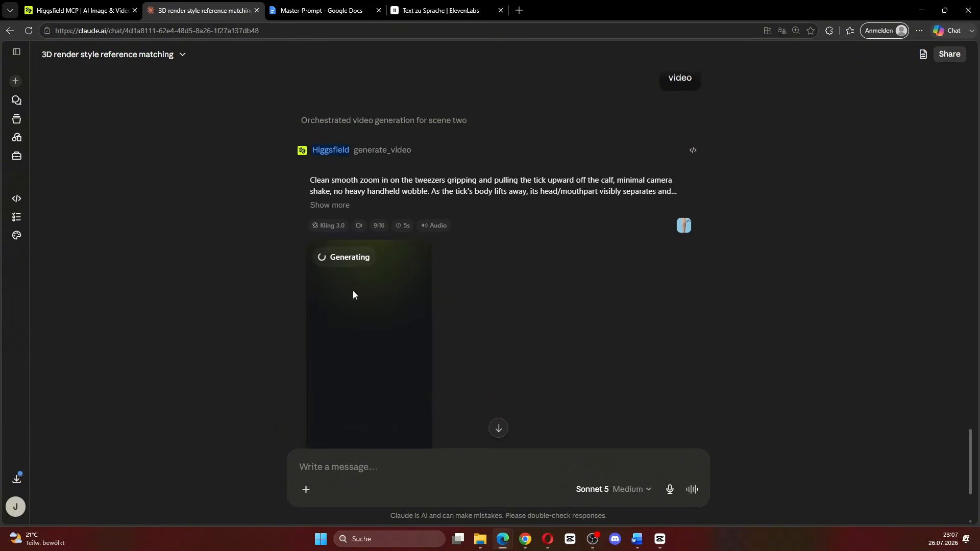
scroll(308, 329, "down", 1)
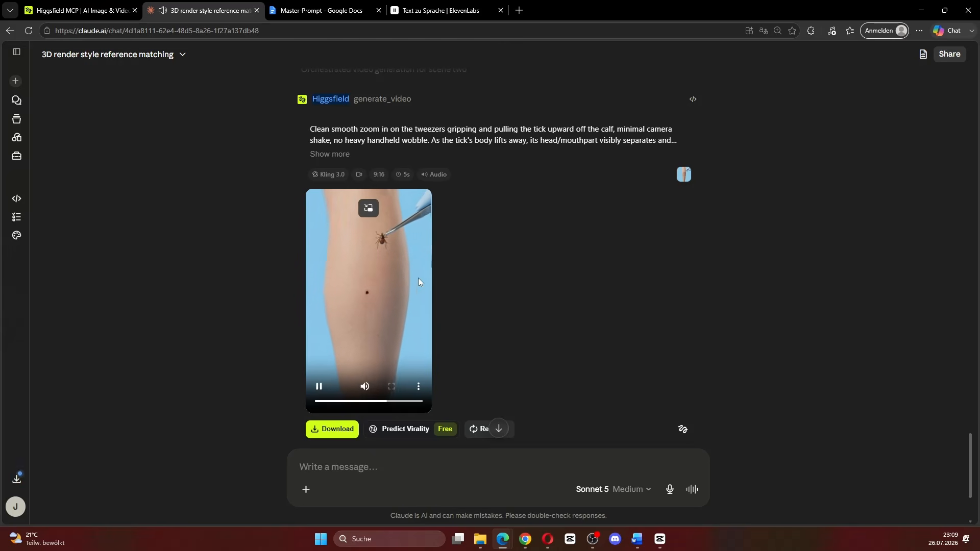
left_click(320, 390)
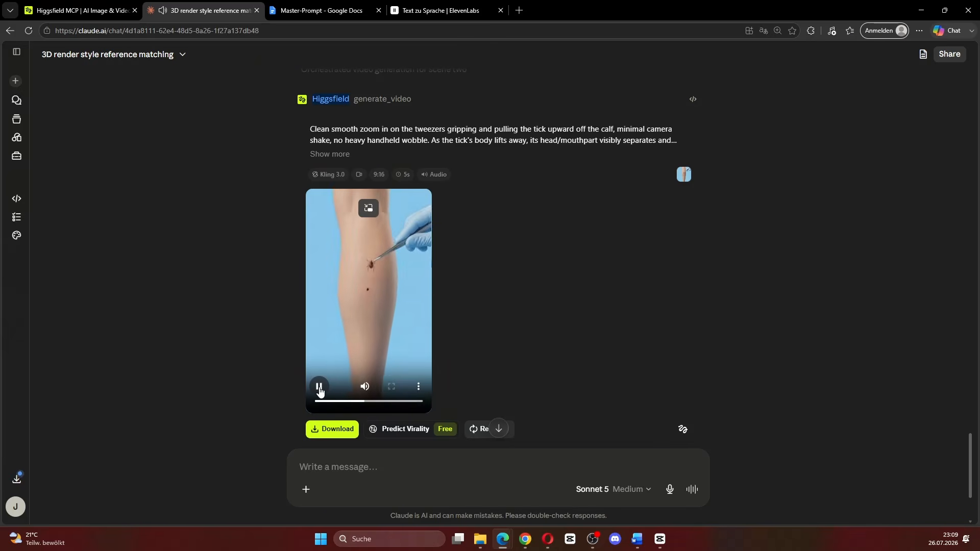
left_click(319, 387)
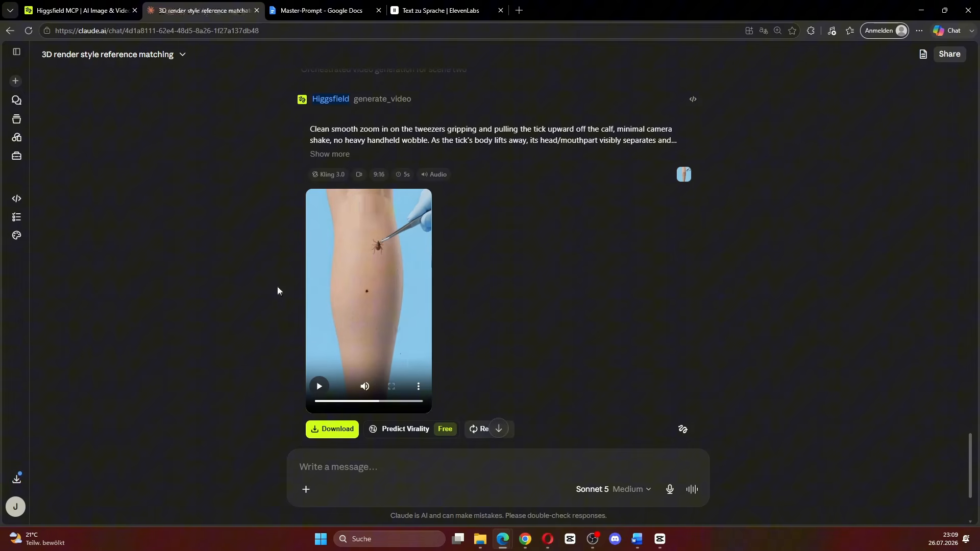
type("next scene")
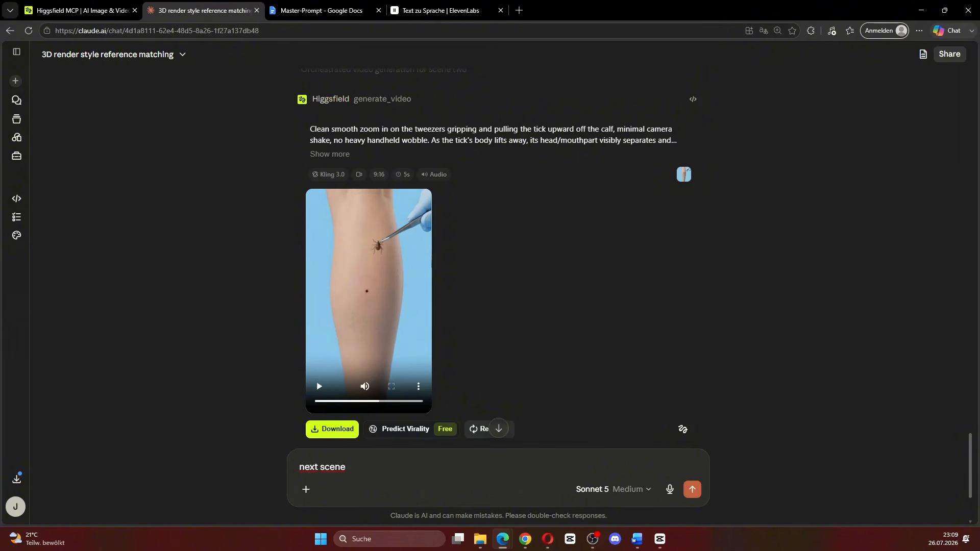
key("Return")
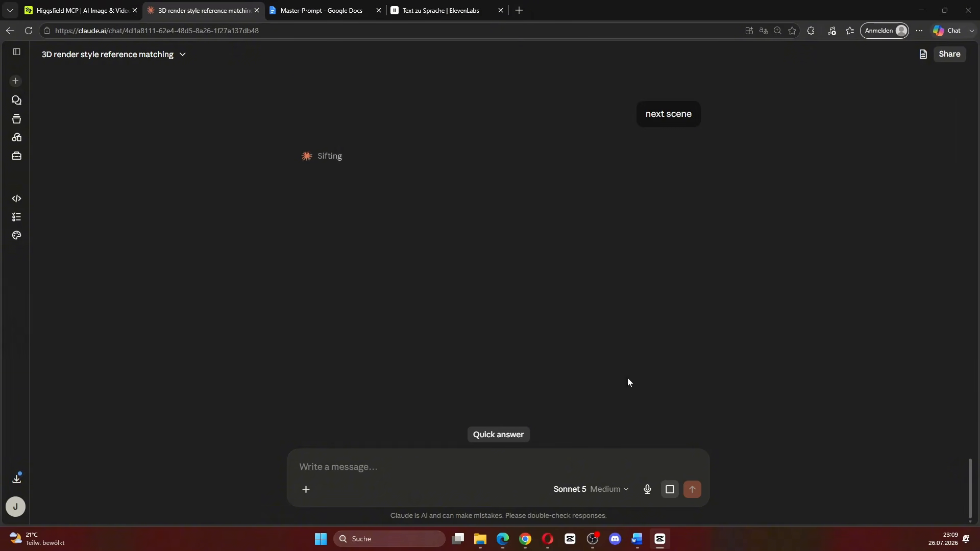
Step: Switch to Higgsfield's website and review the Scene 1 and Scene 2 clips in its video generation history
left_click(57, 6)
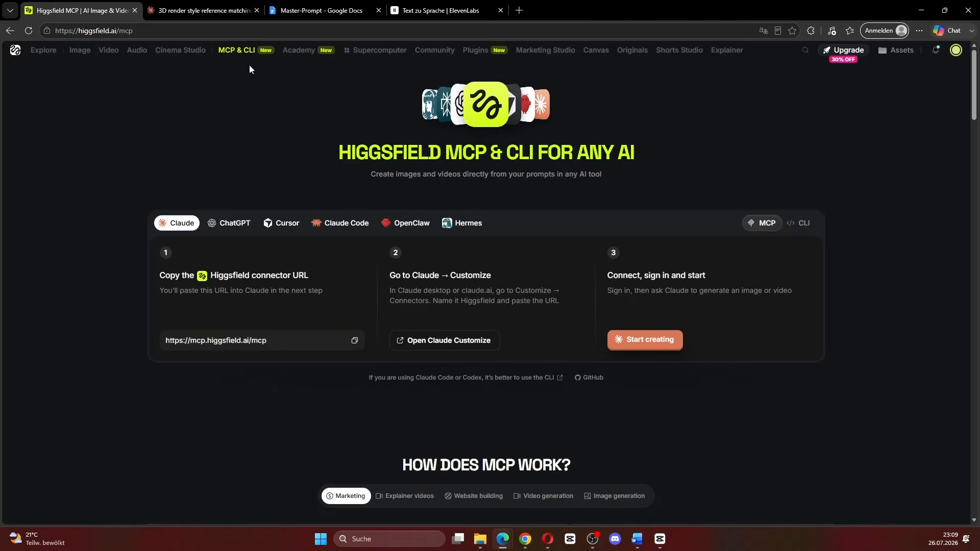
left_click(109, 51)
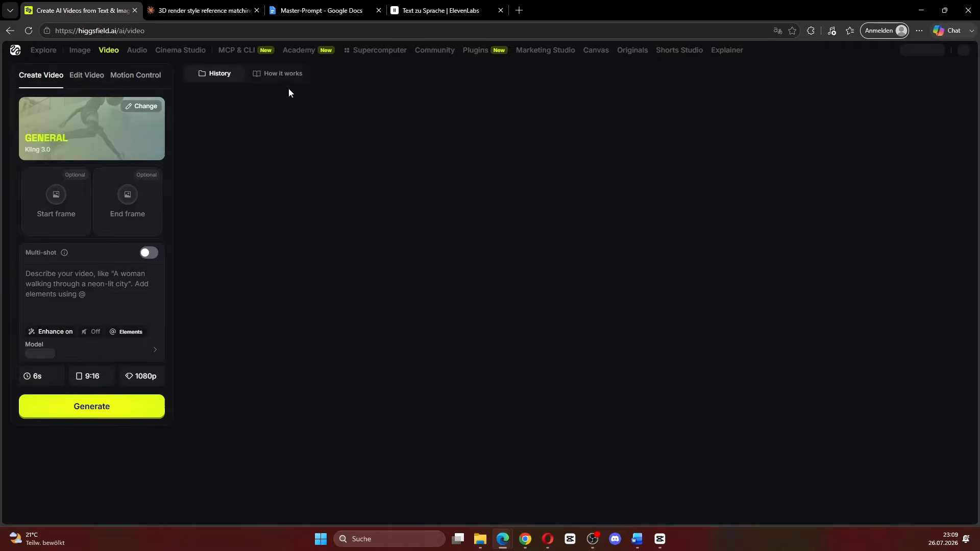
mouse_move(114, 53)
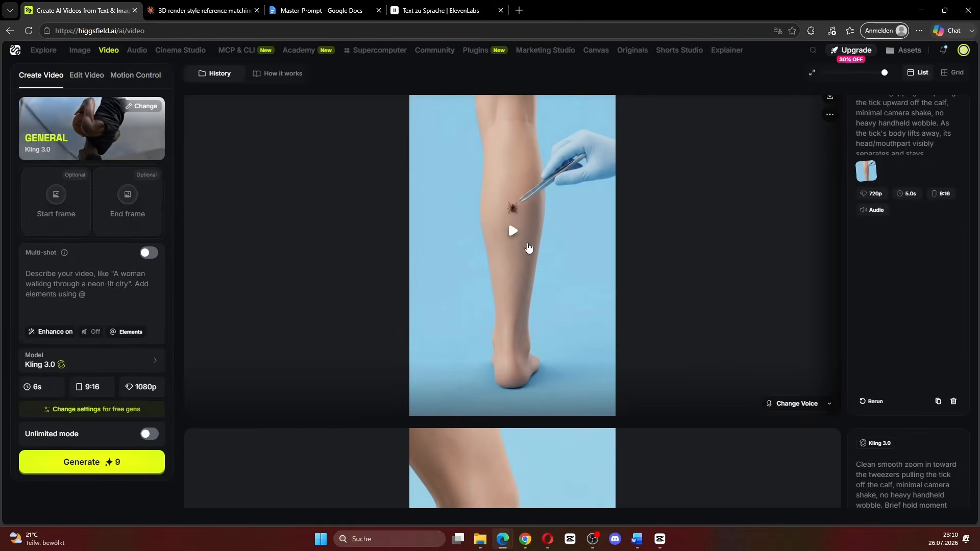
left_click(528, 247)
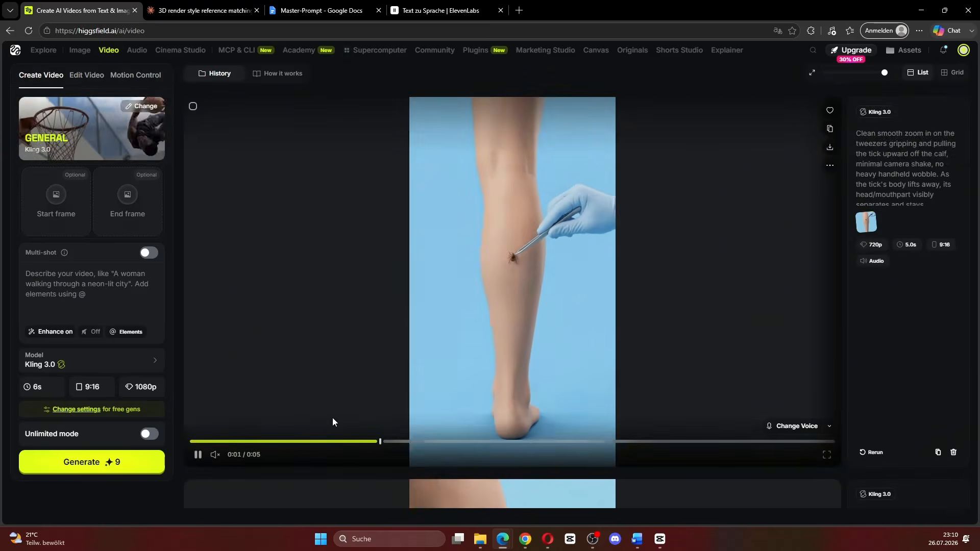
scroll(449, 350, "down", 7)
scroll(638, 383, "up", 2)
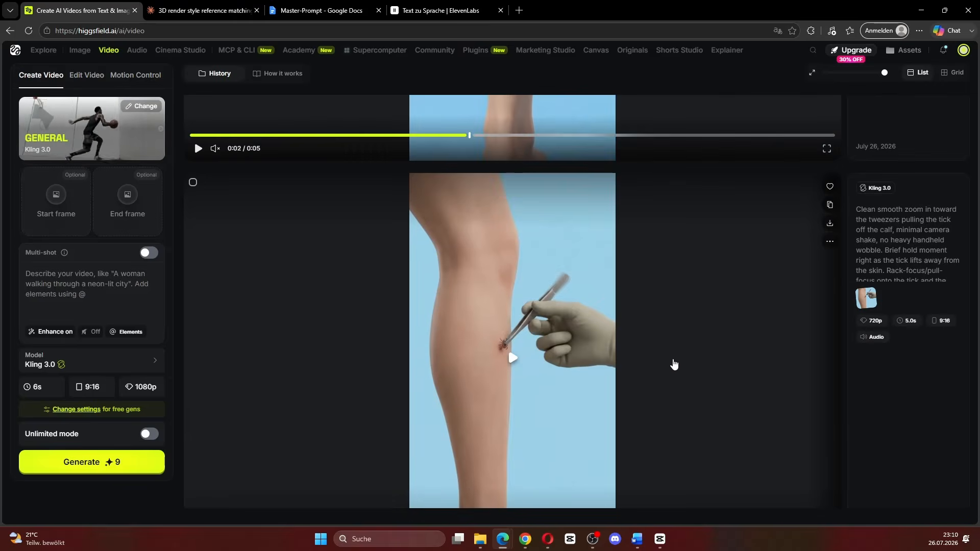
scroll(722, 393, "up", 4)
Step: Return to the Claude chat and send "video" to animate the Scene 3 still
key("ctrl+Tab")
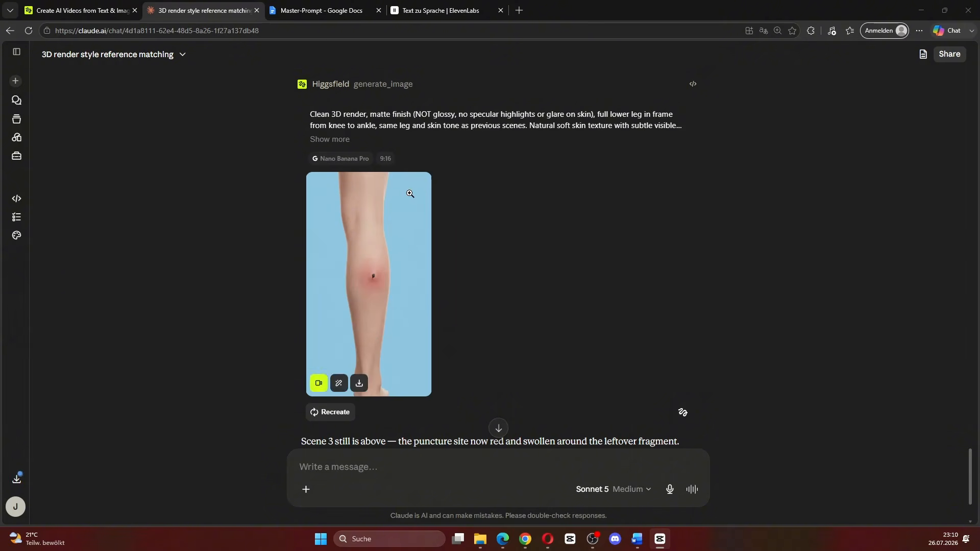
left_click(425, 461)
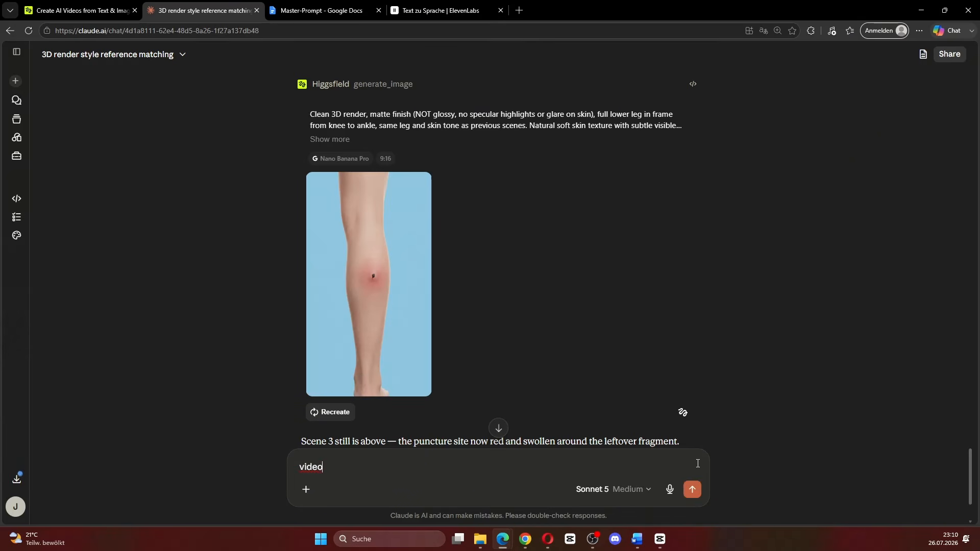
left_click(693, 490)
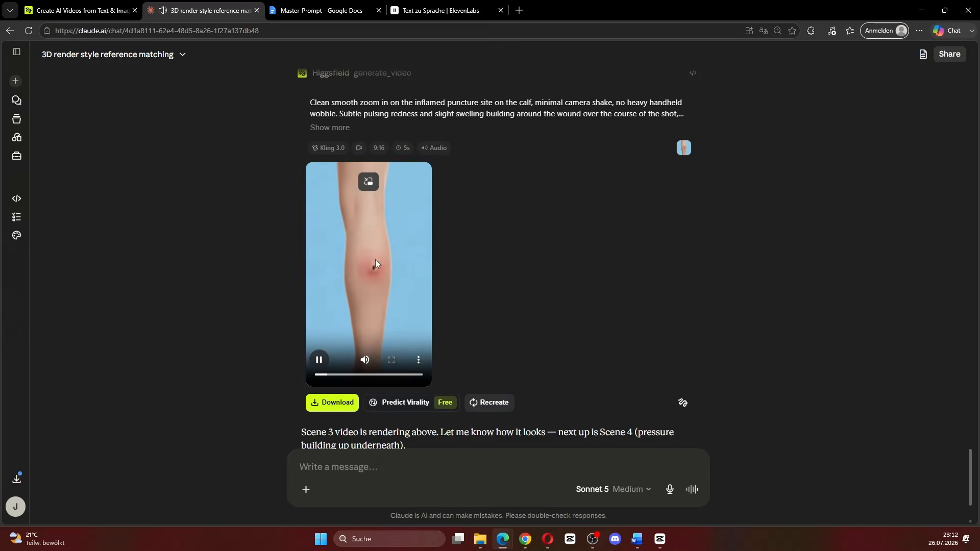
Step: Play back the generated Scene 3 clip and send "scene 4" to request the next still
left_click(319, 363)
left_click(319, 361)
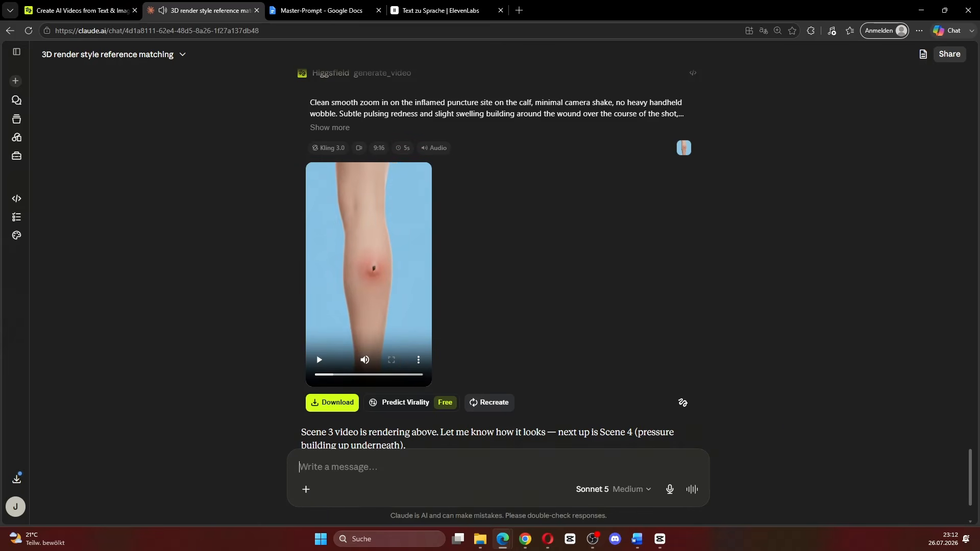
key("alt+Tab")
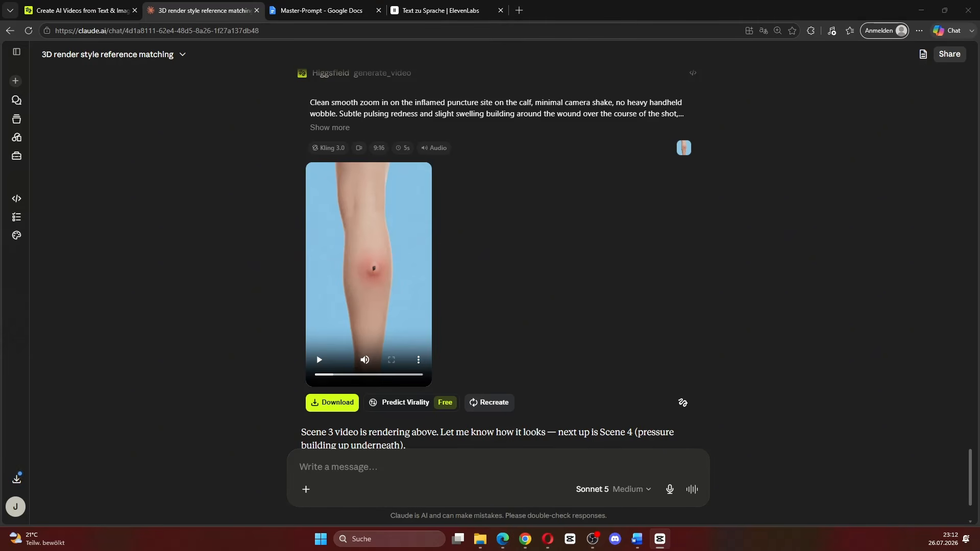
left_click(418, 465)
type("scene 4")
key("Return")
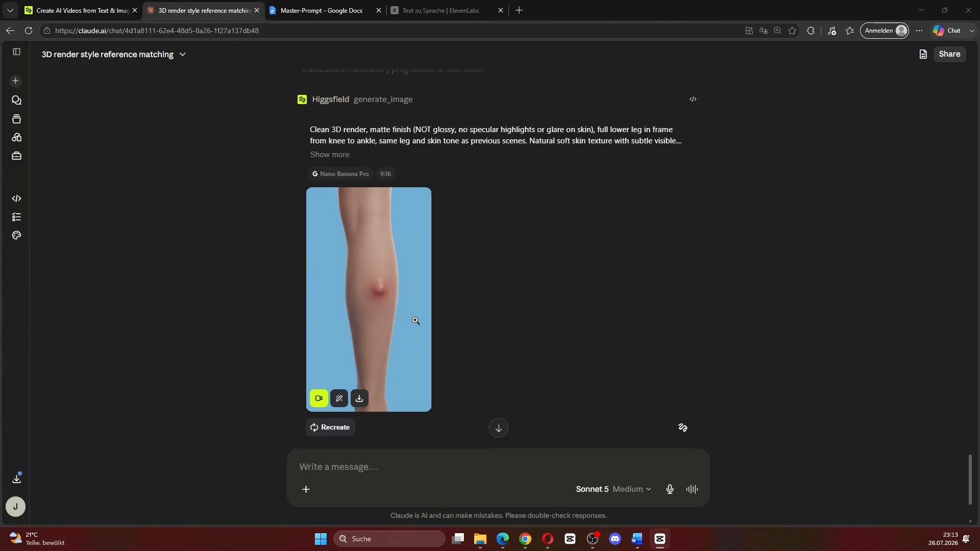
Step: Send "video" to have the Scene 4 still animated
left_click(469, 465)
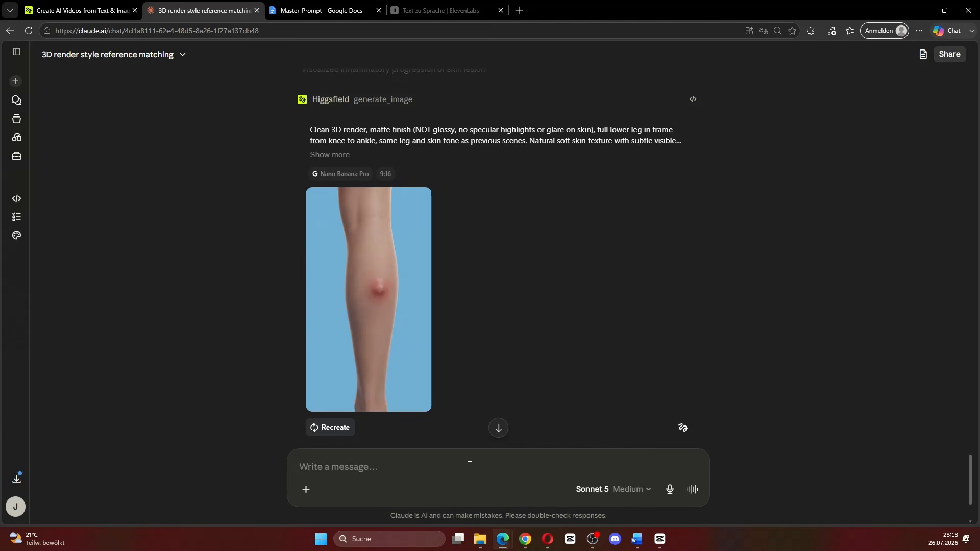
type("video")
key("Return")
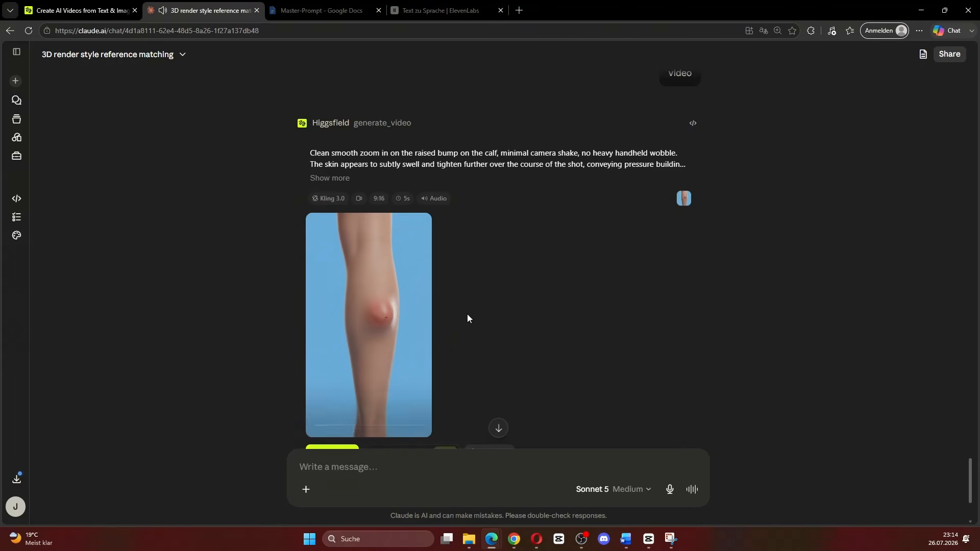
Step: Review the generated Scene 4 clip and send "scene 5" to request the final still
scroll(511, 291, "down", 2)
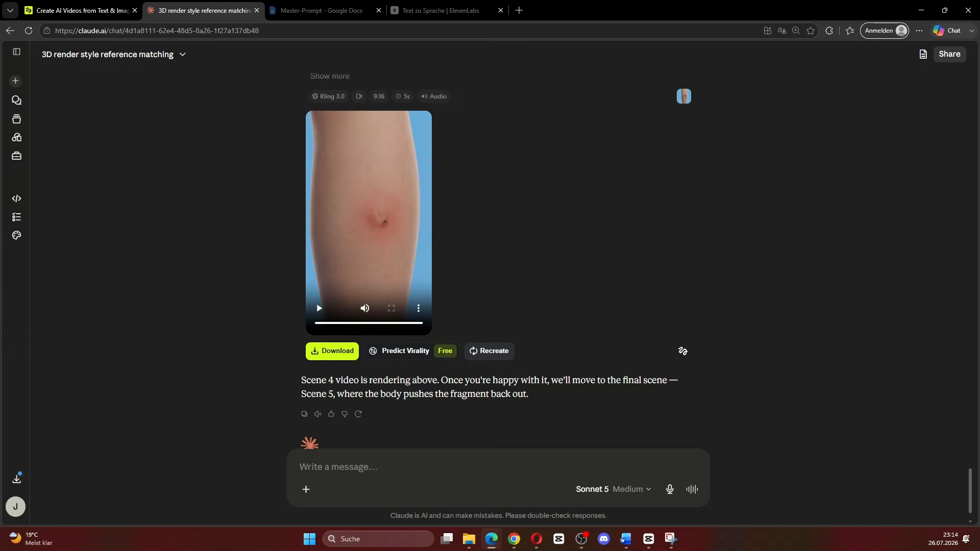
left_click(516, 461)
type("scene 5")
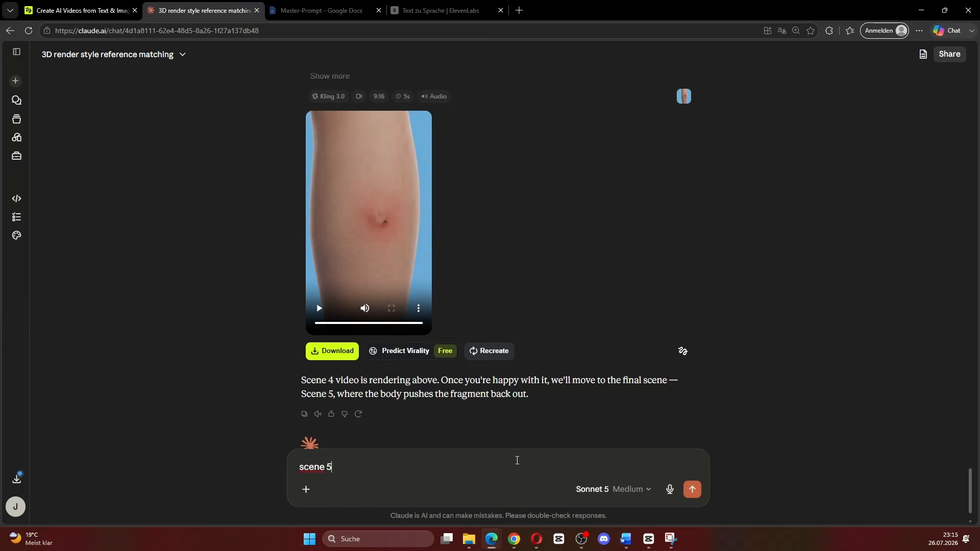
key("Return")
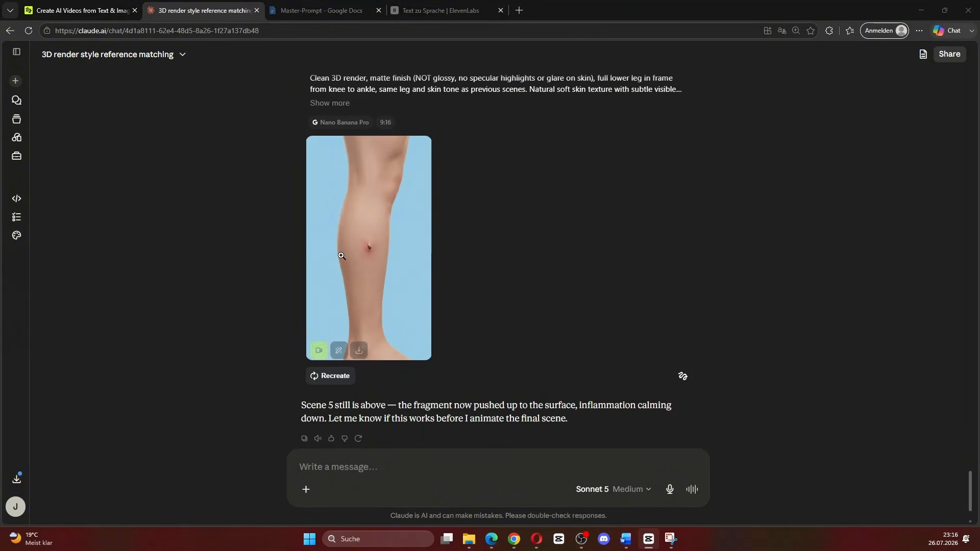
Step: Send "video" to animate the Scene 5 still and play back the resulting clip
left_click(384, 456)
type("video")
key("Return")
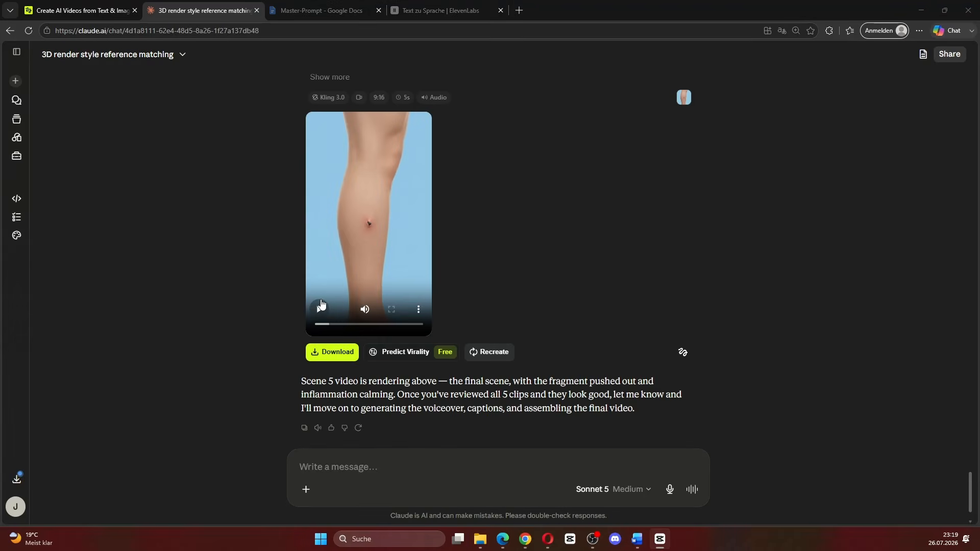
left_click(321, 305)
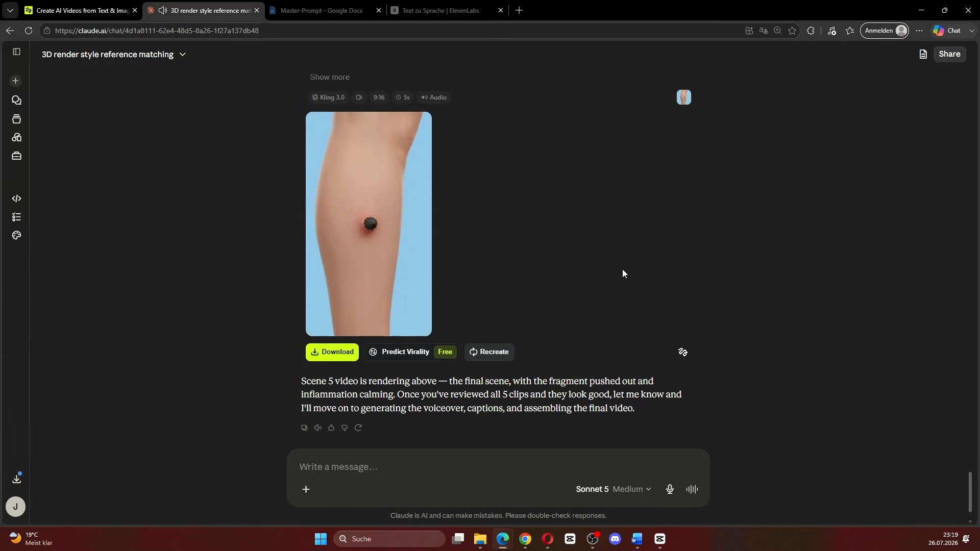
Step: Switch to Higgsfield's website and download the Scene 2 clip from the video generation history
left_click(77, 10)
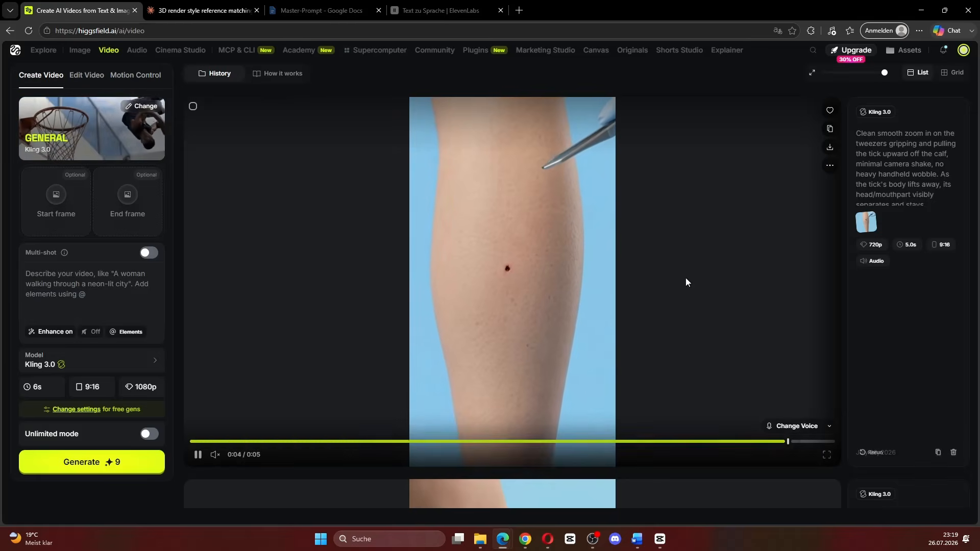
left_click(830, 147)
scroll(819, 347, "down", 2)
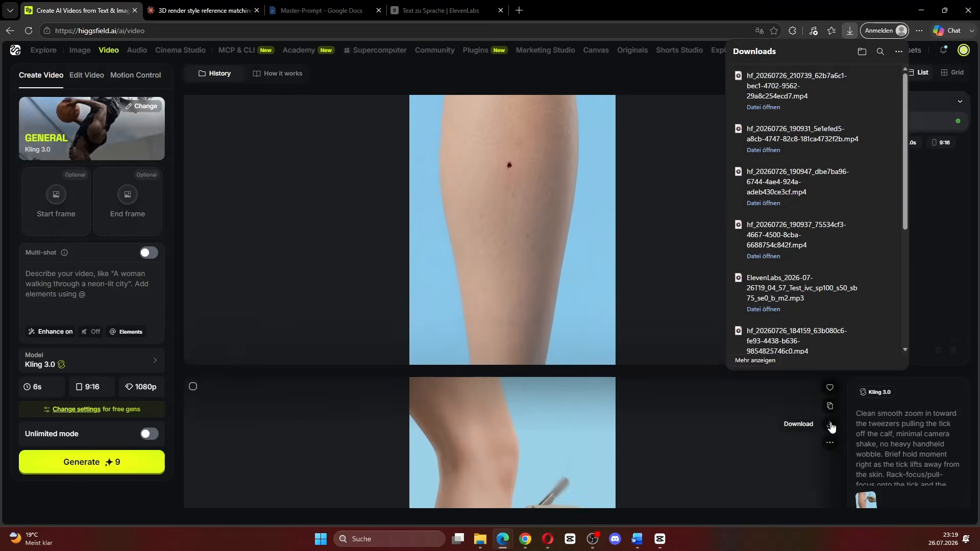
Step: Return to the Claude chat and ask for the voiceover script without numbers
key("ctrl+Tab")
type("t")
key("Return")
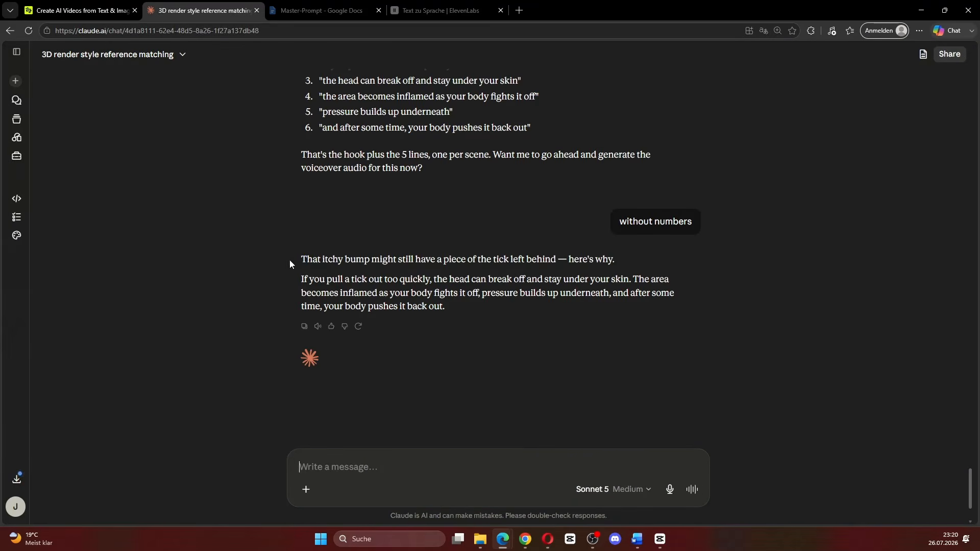
Step: Copy the unnumbered voiceover script, switch to ElevenLabs and paste it as the text for speech generation
left_click_drag(290, 259, 473, 317)
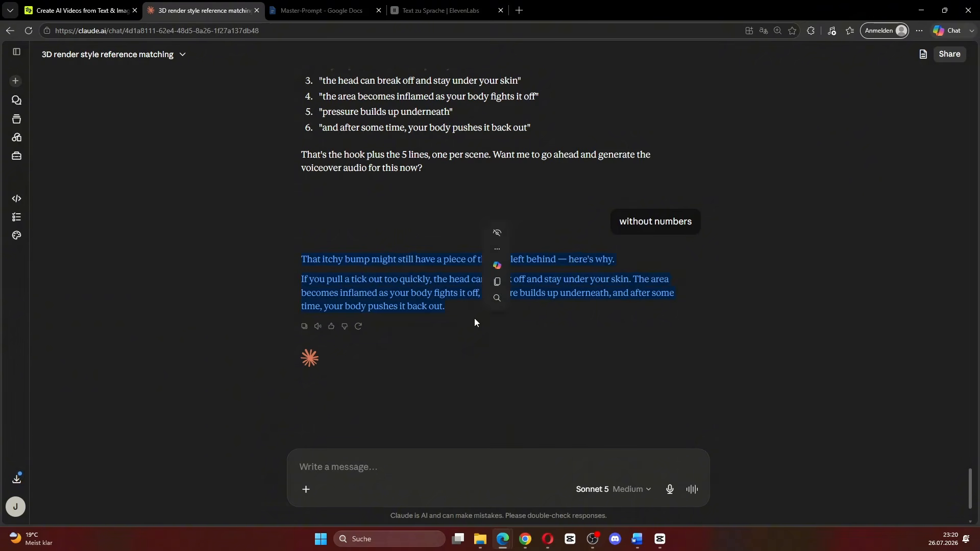
key("ctrl+c")
left_click(444, 10)
left_click(431, 191)
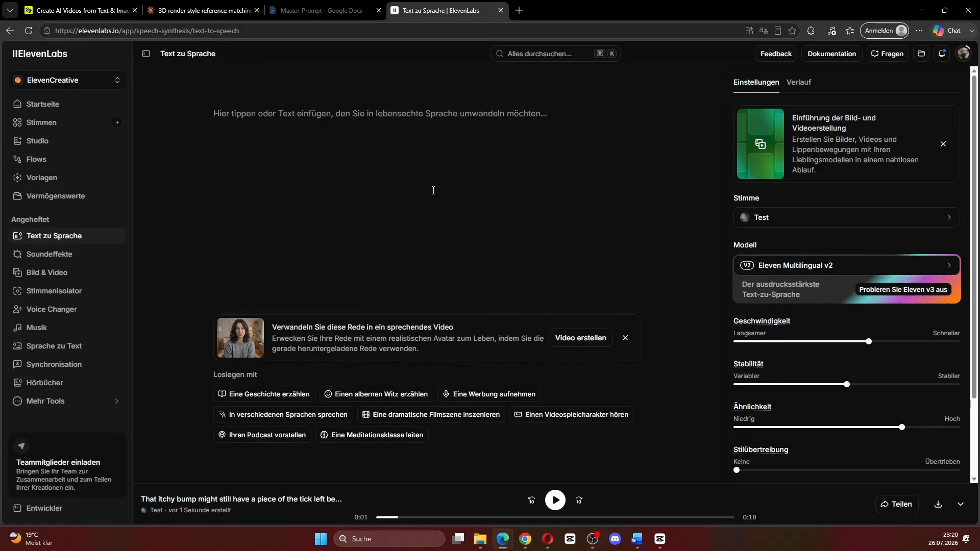
key("ctrl+v")
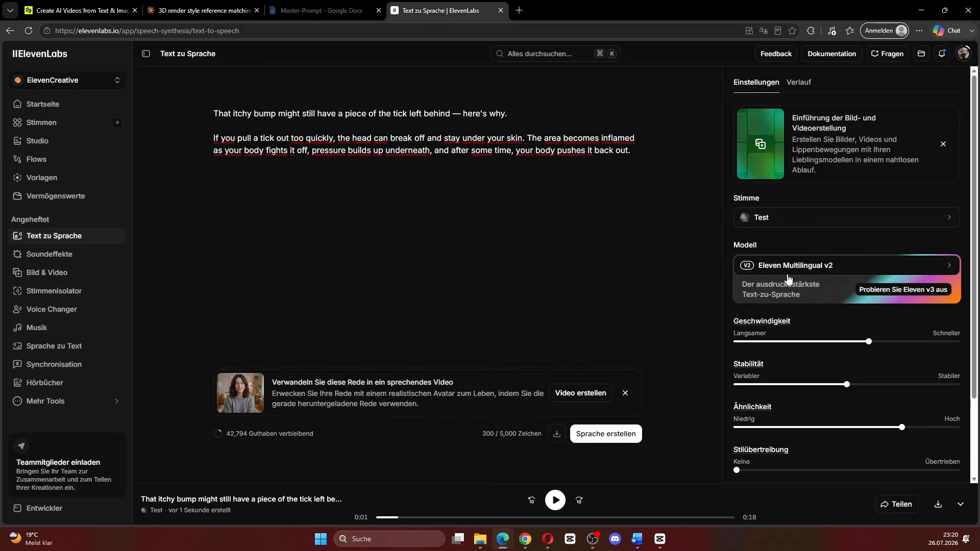
Step: Generate the speech with the Test voice on Eleven Multilingual v2 and briefly listen to the result
left_click(621, 440)
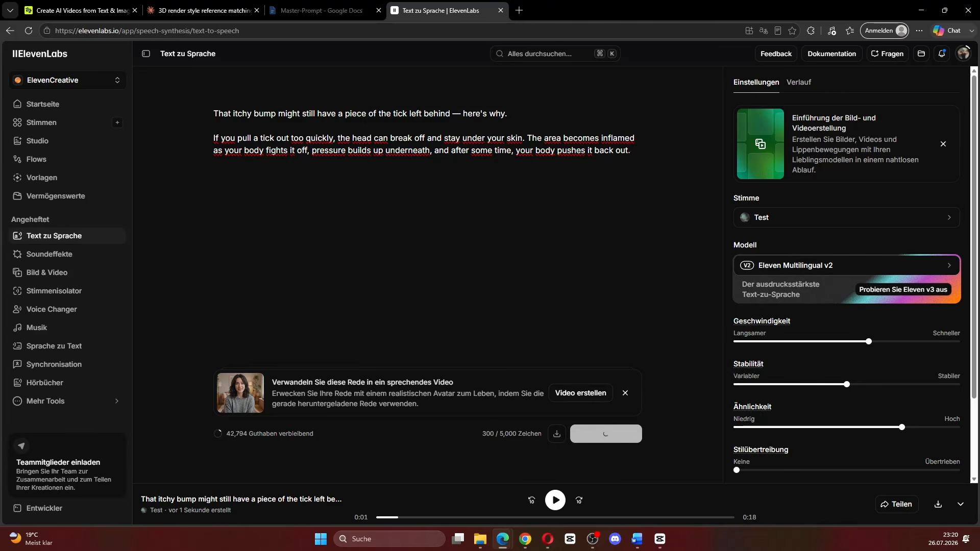
key("alt+Tab")
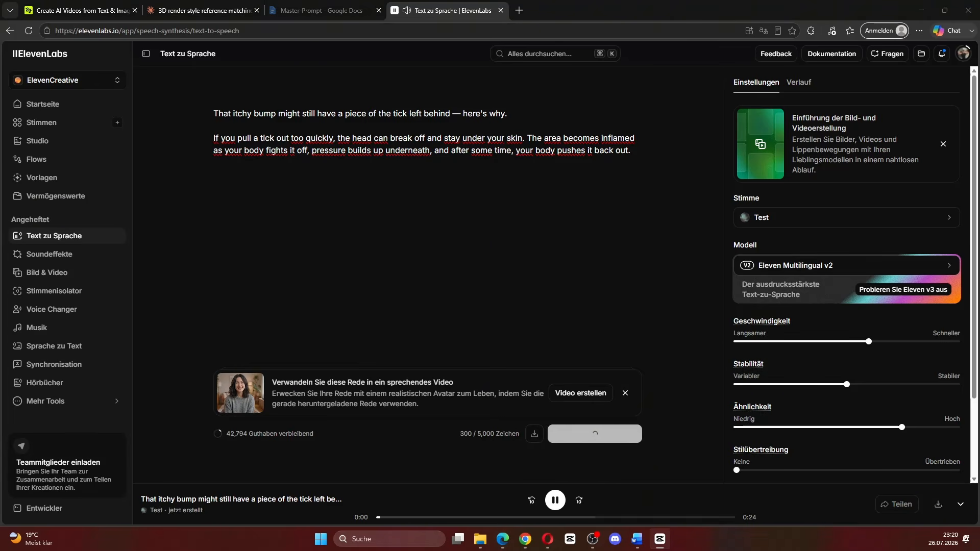
left_click(551, 508)
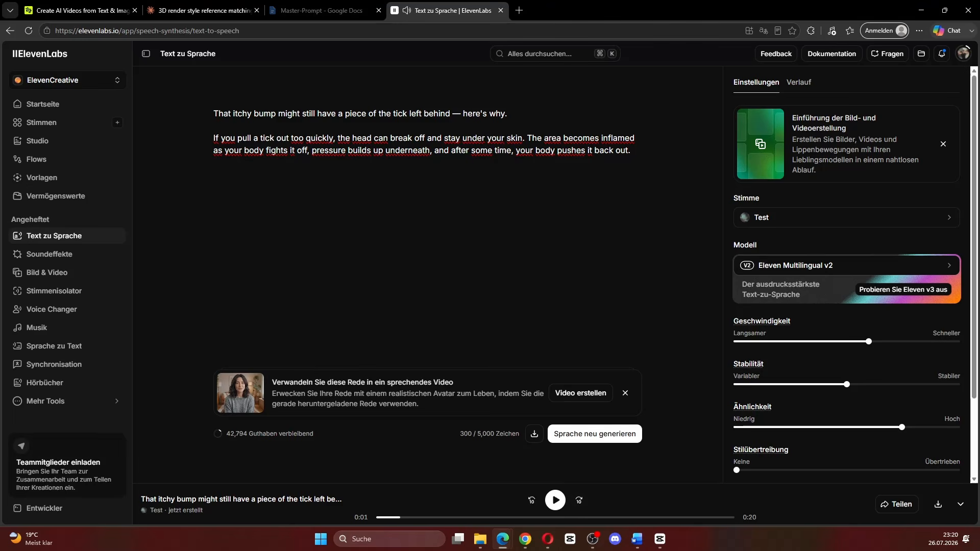
Step: Switch to CapCut, import the ElevenLabs voiceover MP3 and place it at the start of the timeline
key("alt+Tab")
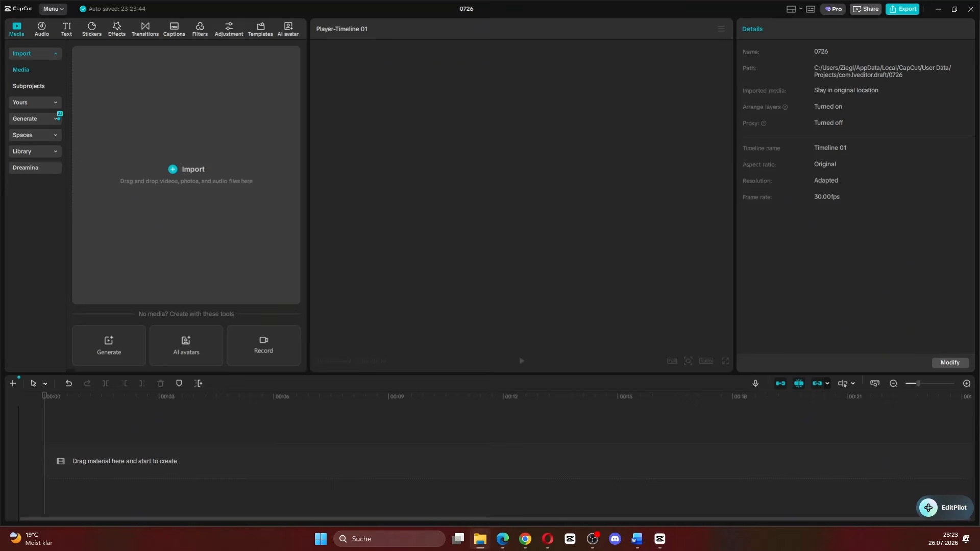
left_click_drag(979, 127, 204, 194)
left_click_drag(110, 108, 110, 462)
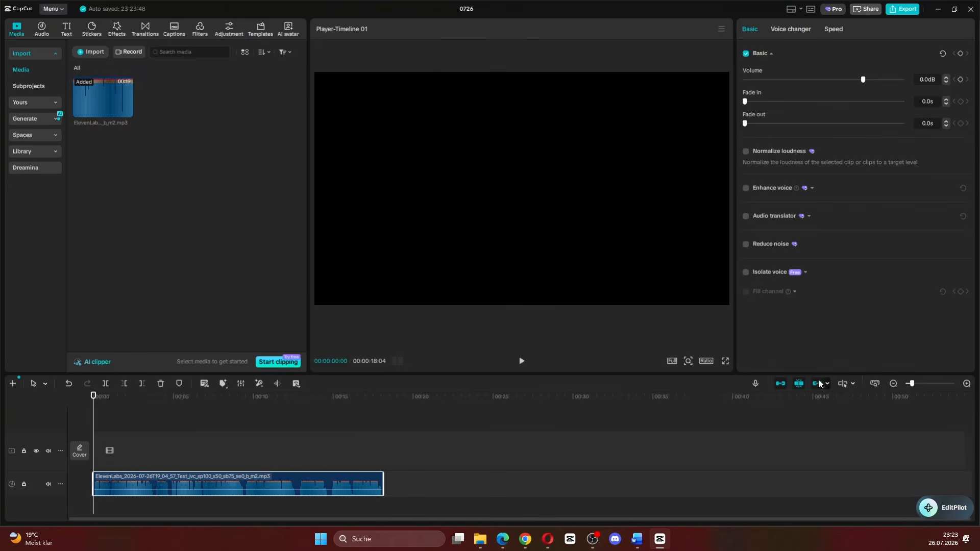
Step: Trim the silent start of the voiceover, split it at 00:00:00:29 and trim the pause after the split
left_click_drag(913, 383, 928, 383)
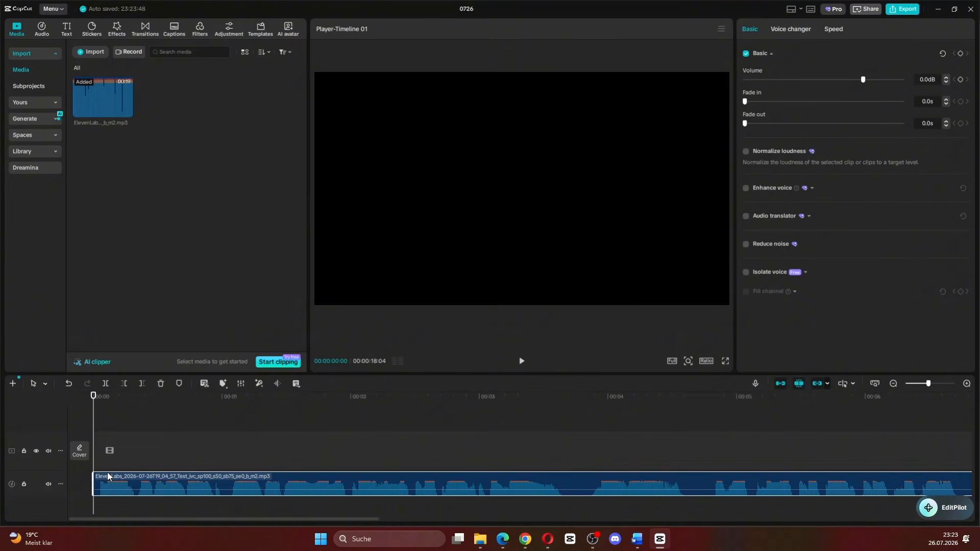
left_click_drag(96, 480, 99, 473)
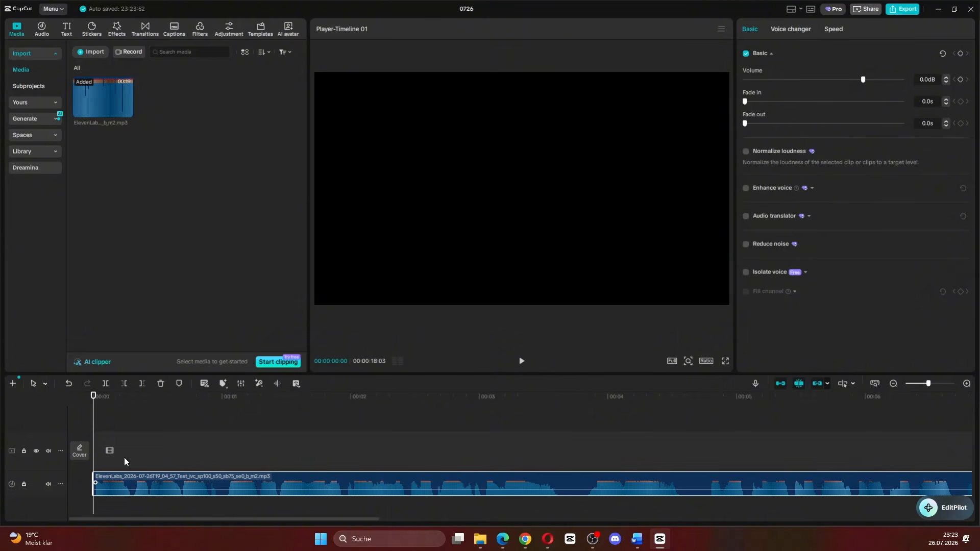
left_click(217, 463)
left_click(222, 475)
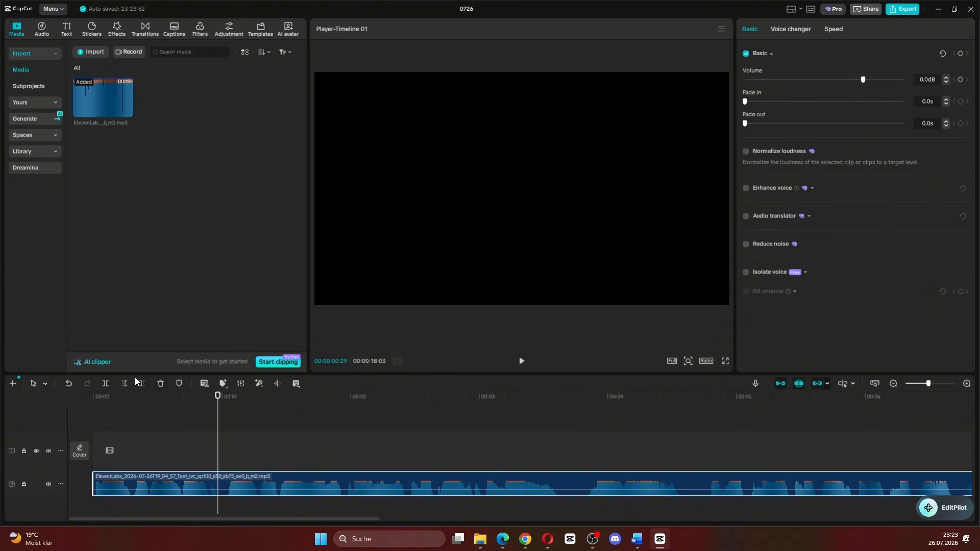
left_click(107, 385)
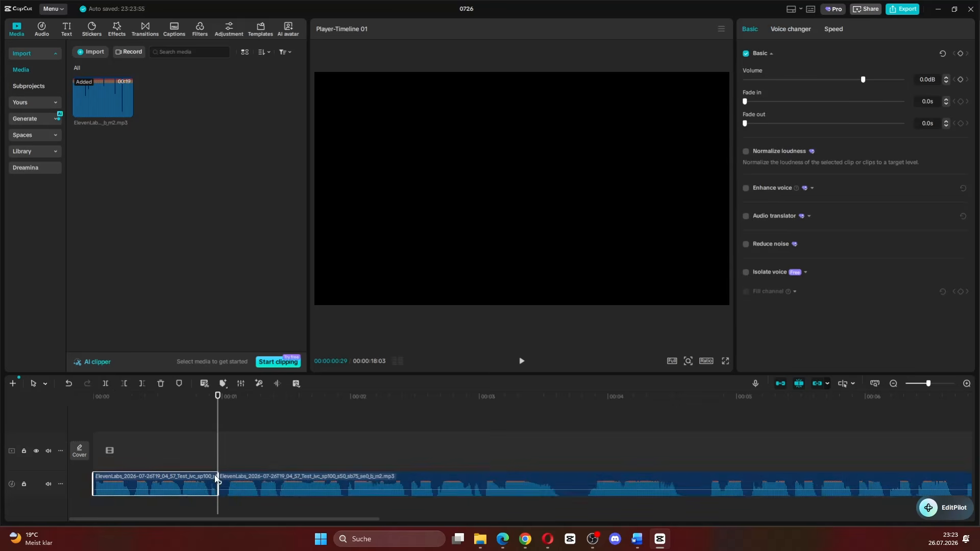
mouse_move(222, 480)
left_mouse_down()
mouse_move(233, 487)
mouse_move(225, 486)
left_mouse_up()
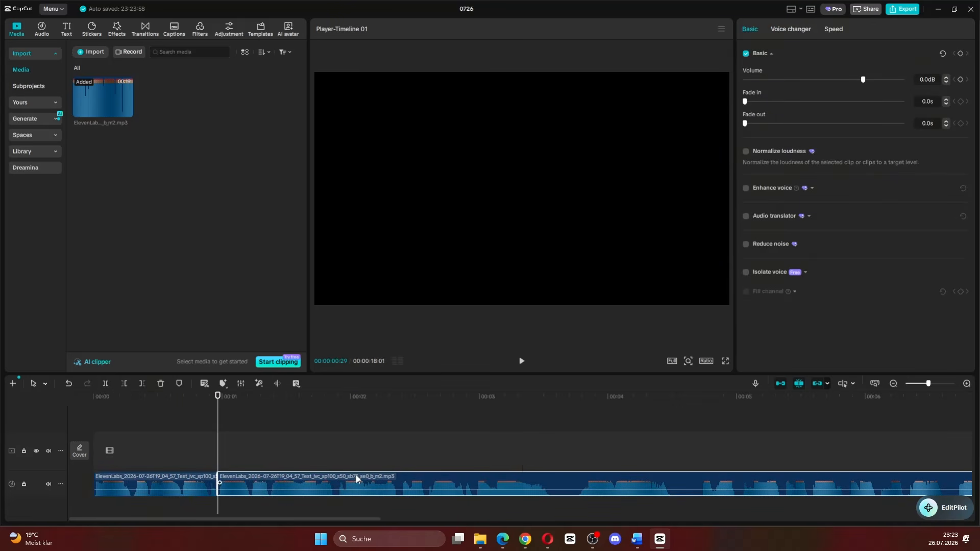
Step: Split the voiceover at 00:00:03:17 and trim the silent gap after the cut
left_click(551, 466)
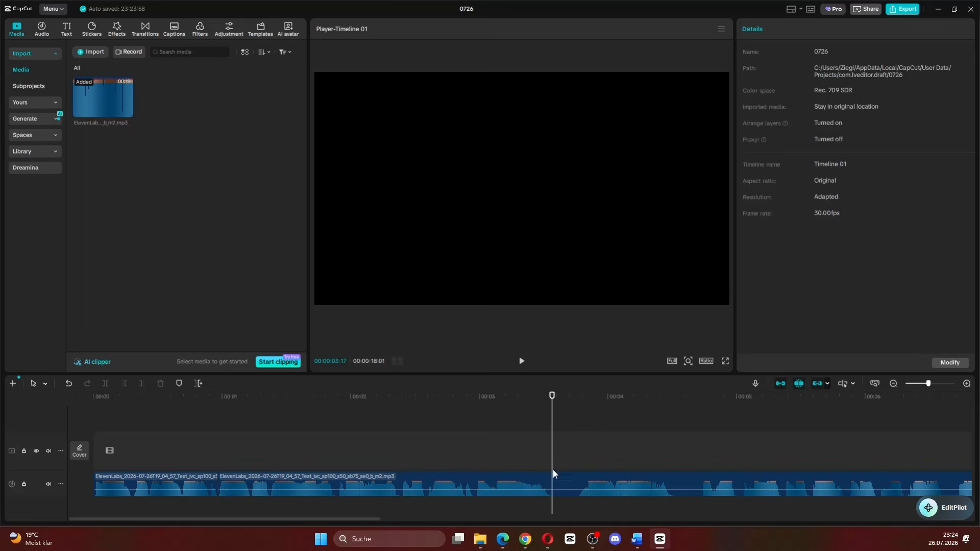
left_click(553, 482)
left_click(105, 383)
left_click_drag(567, 481, 585, 469)
left_click(648, 460)
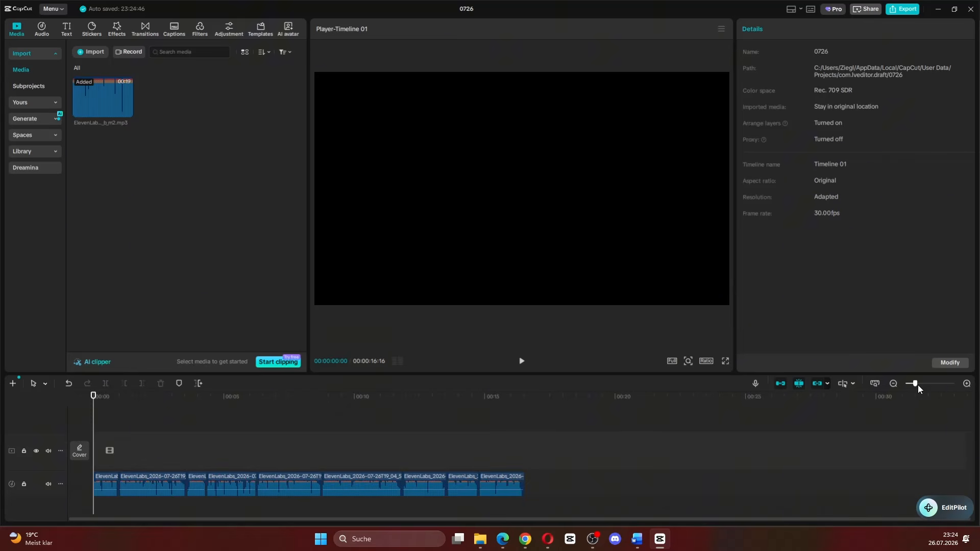
Step: Import the four generated leg video clips into the project's media
left_click_drag(918, 387, 916, 387)
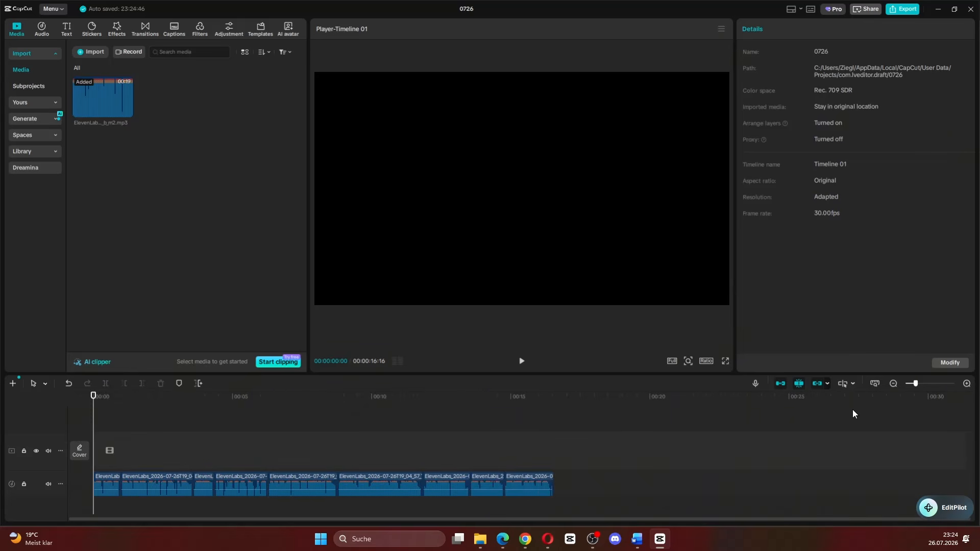
left_click_drag(574, 495, 74, 462)
left_click(150, 427)
key("Home")
left_click_drag(979, 204, 152, 212)
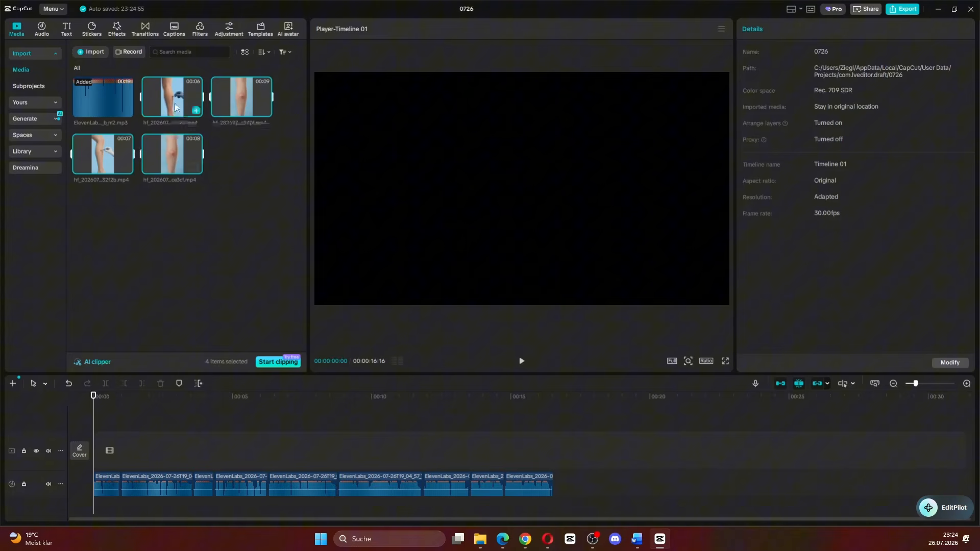
Step: Preview the imported tweezers clips and place the one ending in 32f2b.mp4 at the start of the video track
left_click(167, 86)
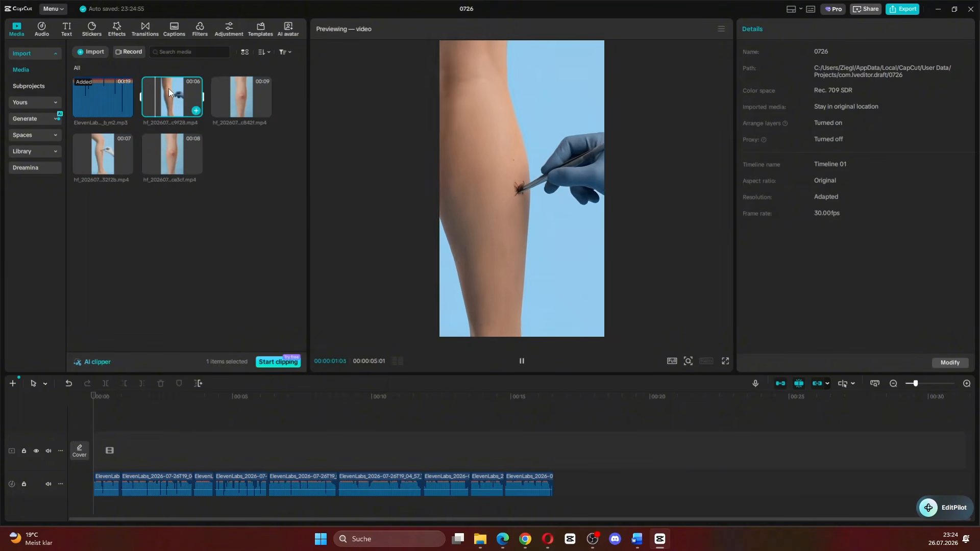
left_click(109, 141)
left_click_drag(109, 141, 163, 437)
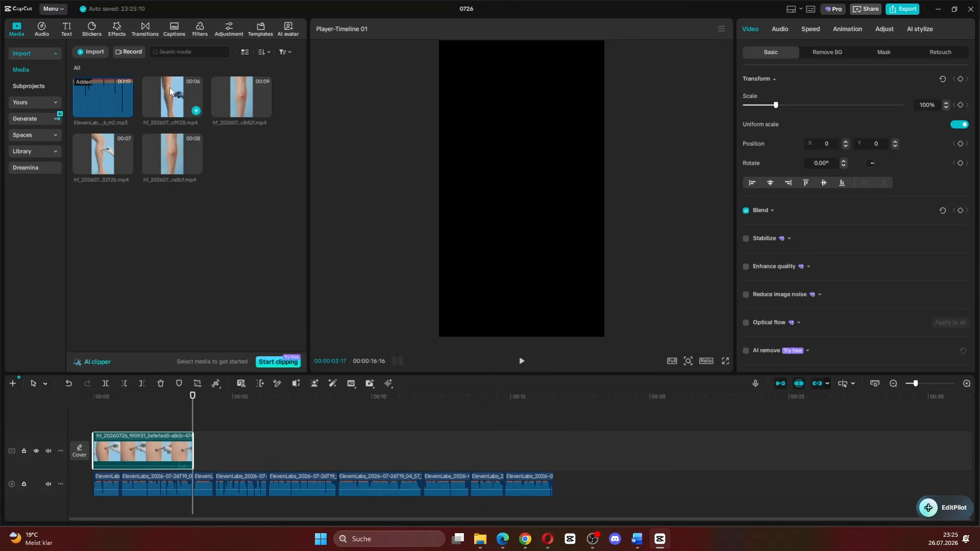
Step: Add the dark-gloved tweezers clip directly after the first clip on the video track and play back the sequence
left_click_drag(170, 91, 209, 450)
left_click(521, 361)
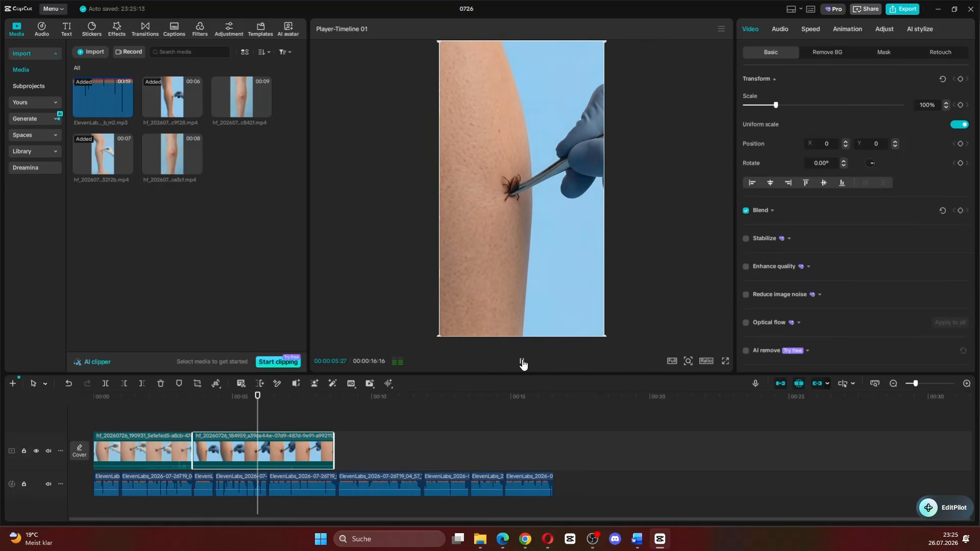
left_click(521, 361)
Step: Cut off the beginning of the second video clip so the tweezers action starts sooner
left_click(222, 424)
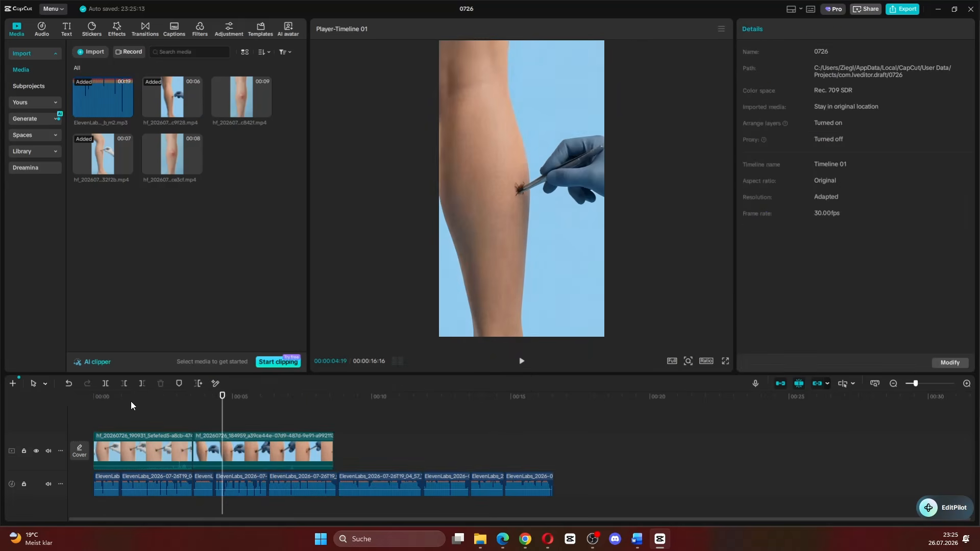
left_click_drag(205, 417, 162, 401)
left_click(123, 383)
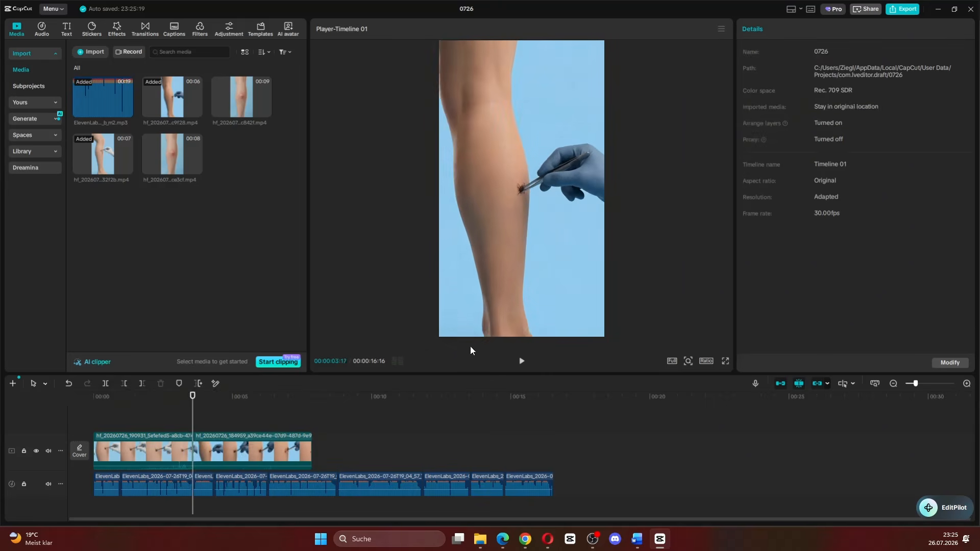
Step: Play back the second clip, preview the swollen-bump clip ending in c8421.mp4 and place it directly after the second clip on the video track
left_click(523, 362)
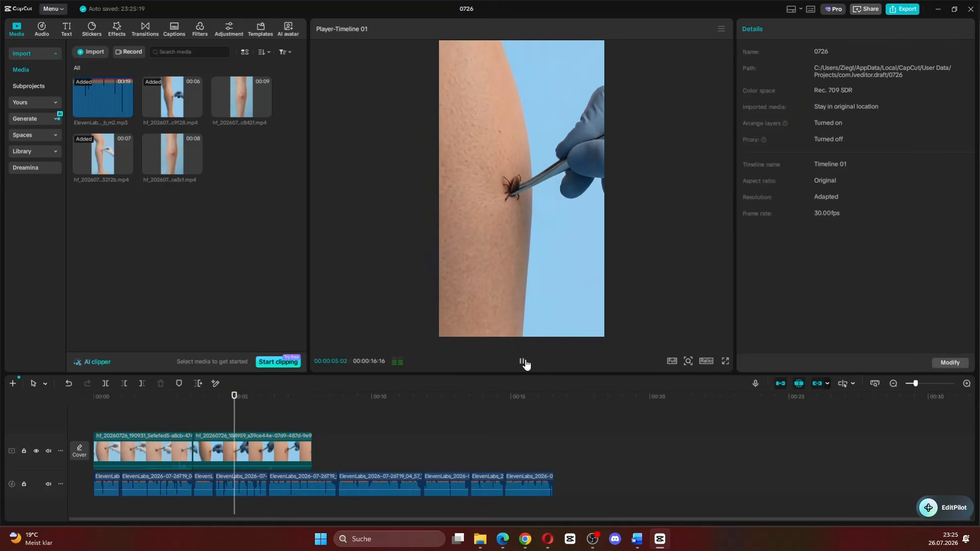
left_click(242, 97)
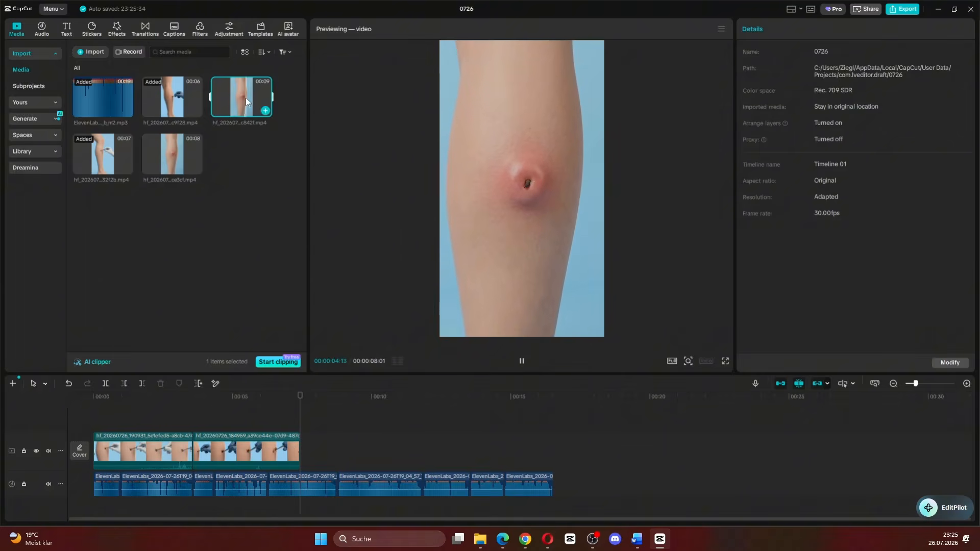
left_click_drag(238, 127, 317, 478)
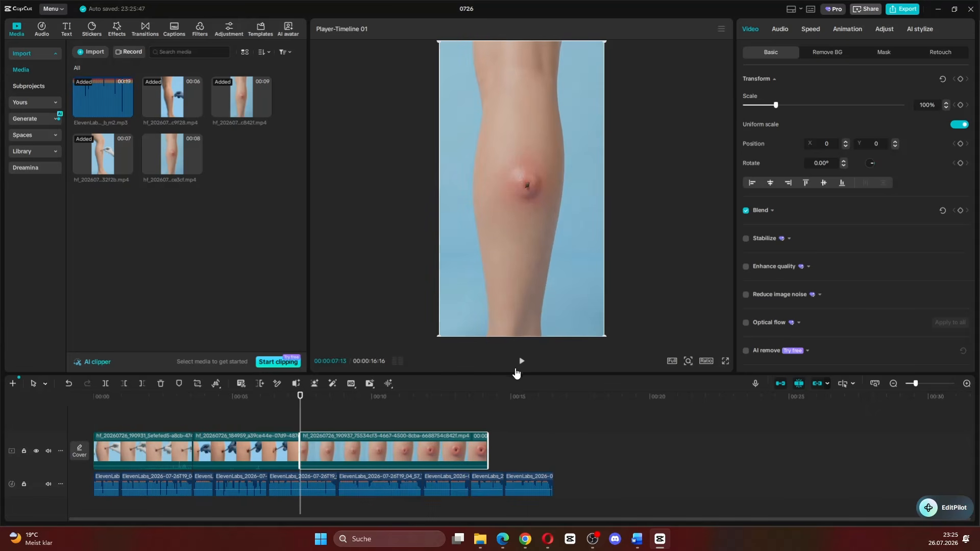
Step: Search the sound effects for "pop" and add "pop! (tapping the mouth with a hand)(912415)" at 00:00:05:17, where the tick is pulled
mouse_move(229, 430)
left_mouse_down()
mouse_move(258, 430)
mouse_move(248, 430)
left_mouse_up()
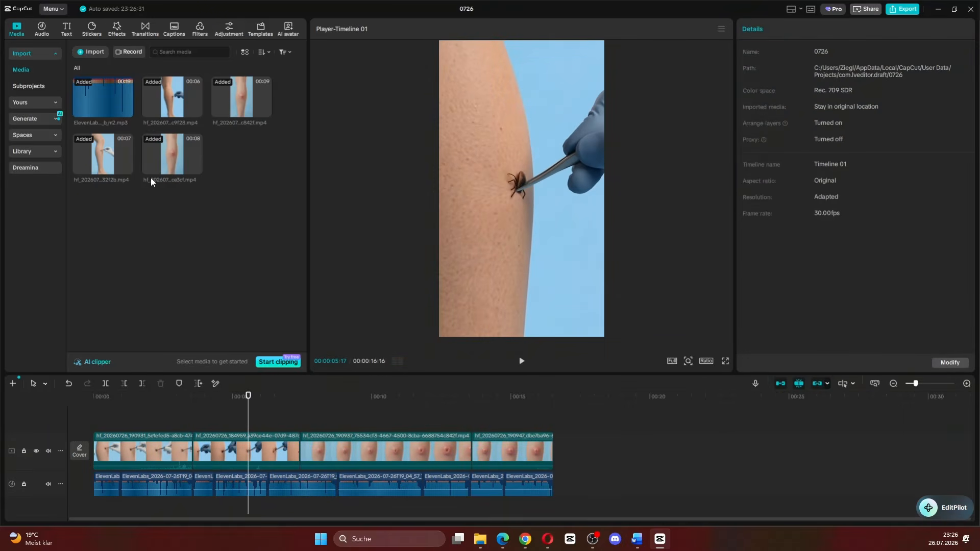
left_click(47, 33)
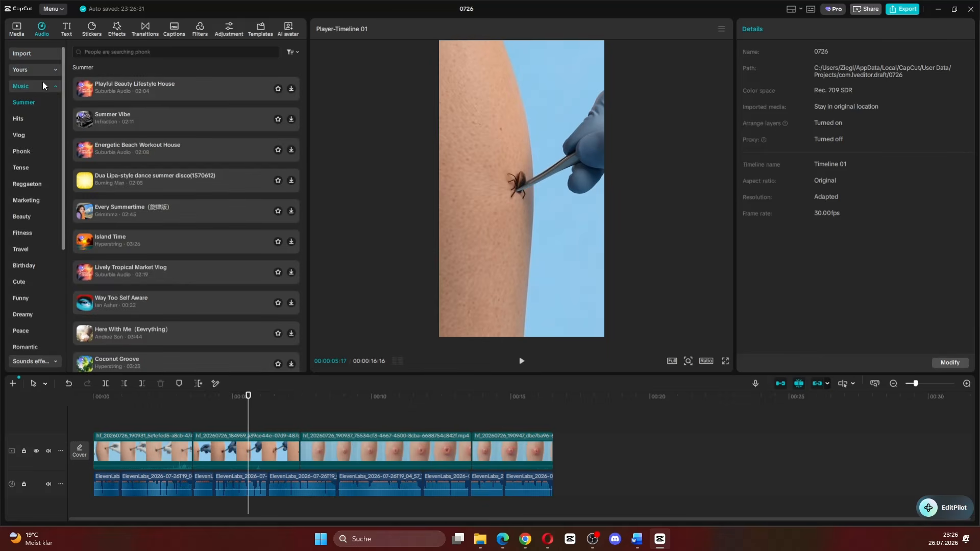
left_click(31, 102)
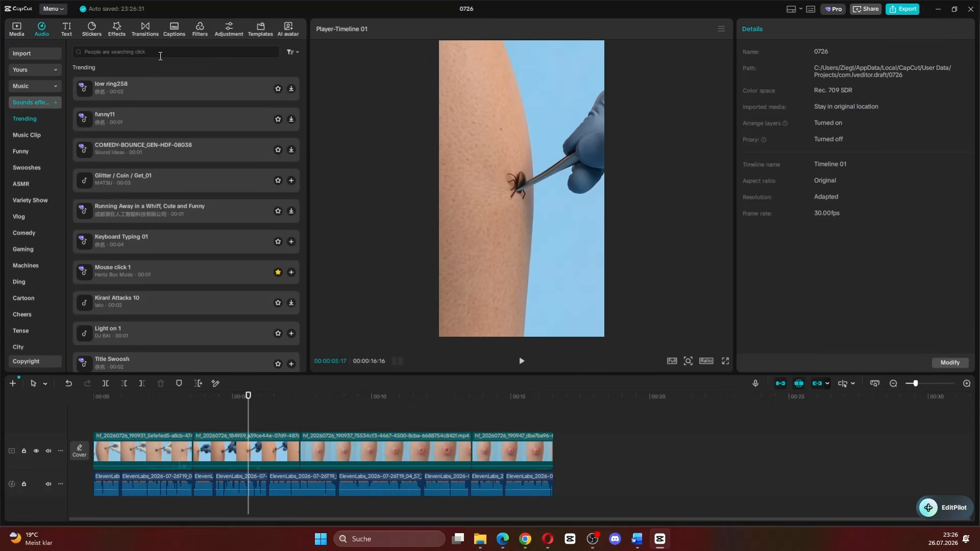
left_click(160, 54)
type("popo")
key("Return")
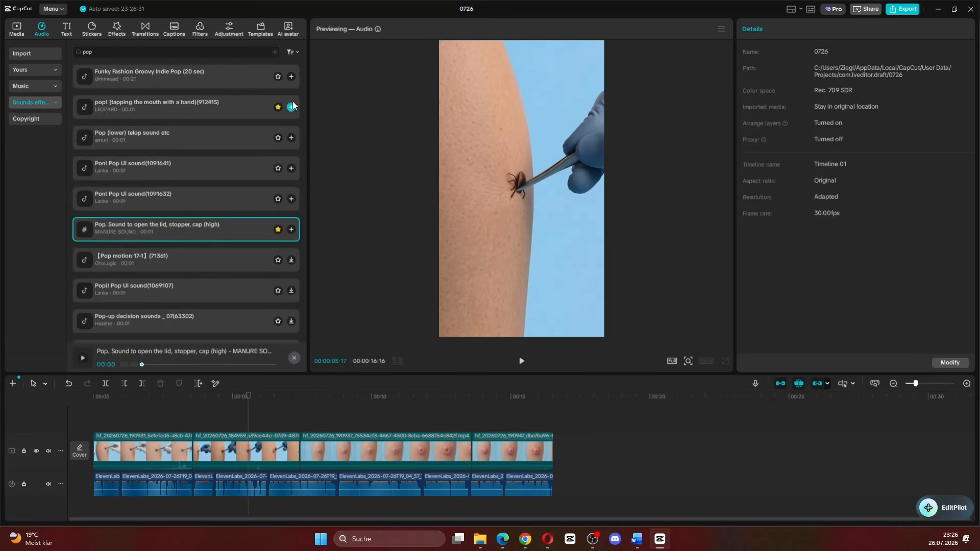
left_click(291, 109)
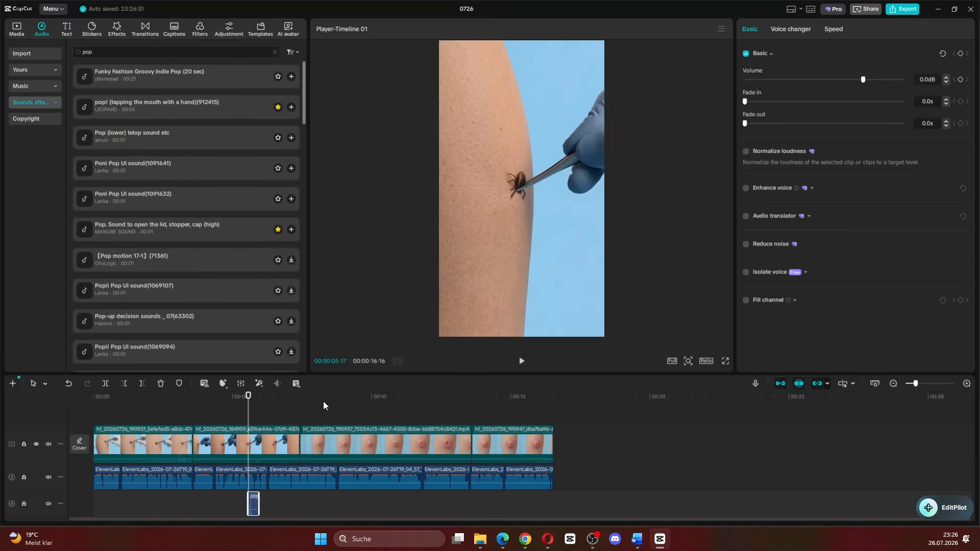
Step: Play back the tick removal and shift the pop sound slightly to the moment the tick comes off the skin
left_click(520, 366)
left_click(255, 421)
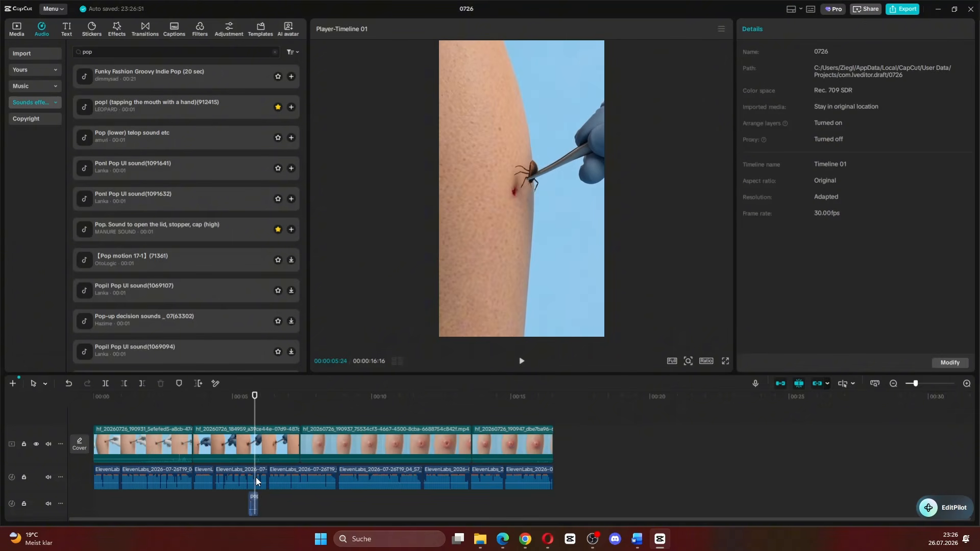
left_click_drag(257, 505, 263, 505)
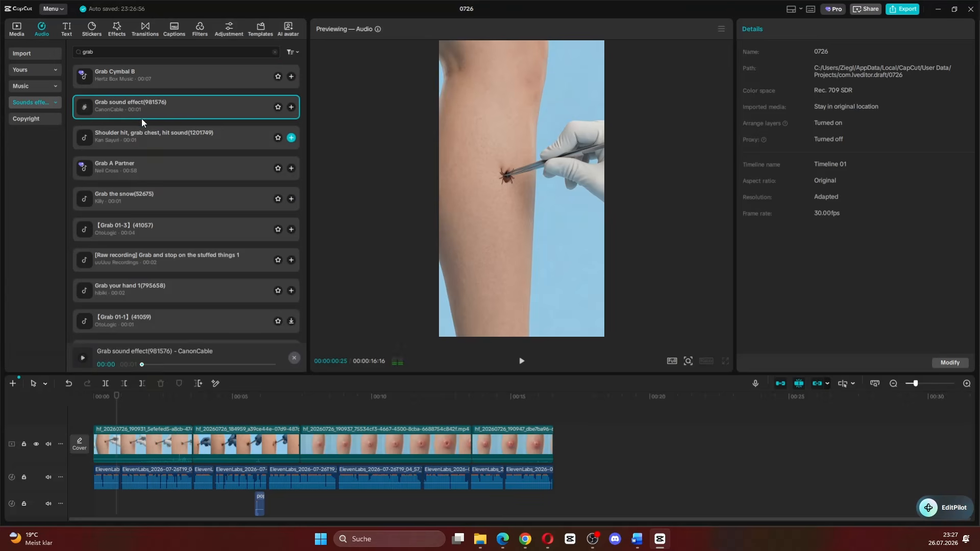
Step: Place "Grab sound effect(981576)" near the start of the timeline, play it back, and mute the video track's own audio
left_click_drag(130, 105, 107, 511)
left_click_drag(103, 401, 91, 397)
left_click(528, 367)
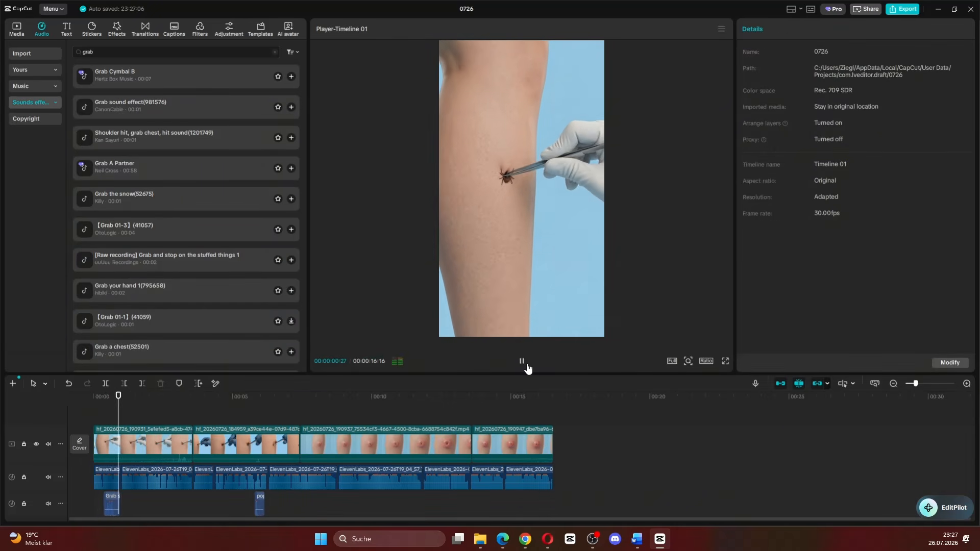
left_click(49, 444)
Step: Set the playhead to the start of the third clip and search the sound effects for "fire"
left_click(301, 425)
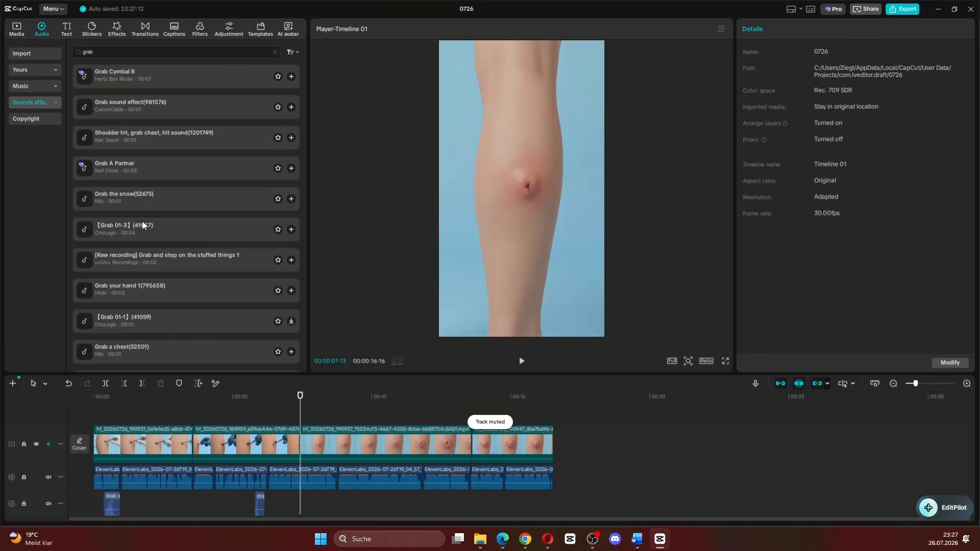
left_click(103, 53)
type("fire")
key("Return")
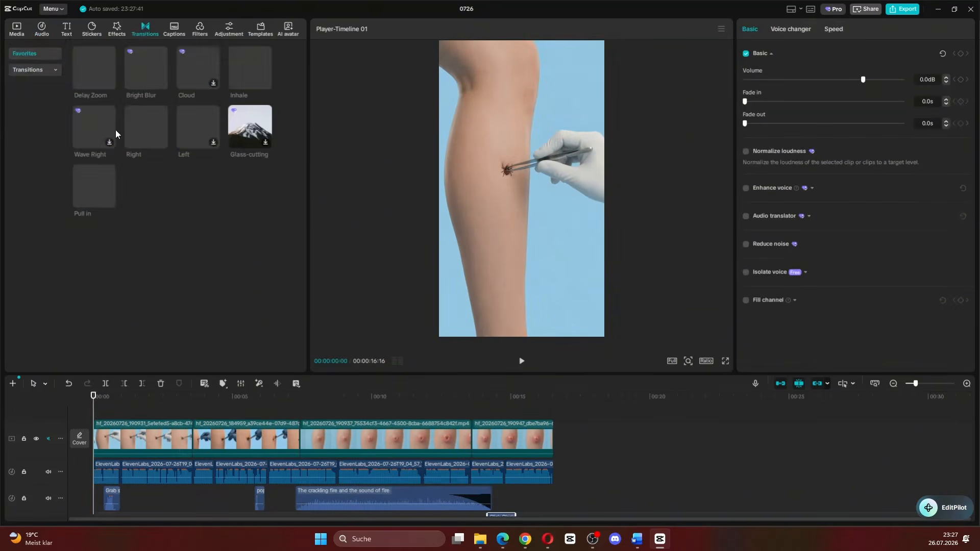
Step: Apply a transition between the first and second clips and add the Transition E14 sound effect at that cut
left_click_drag(187, 394, 182, 440)
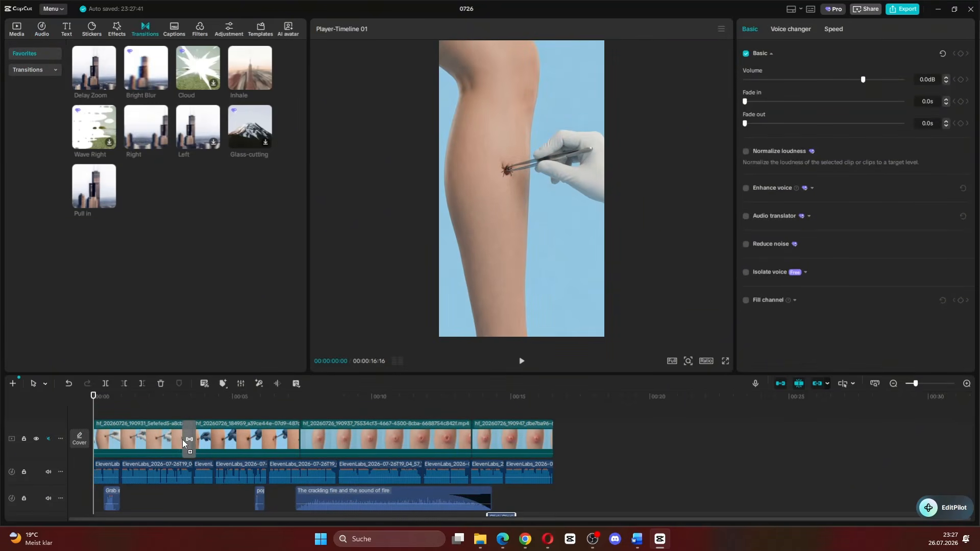
left_click(189, 411)
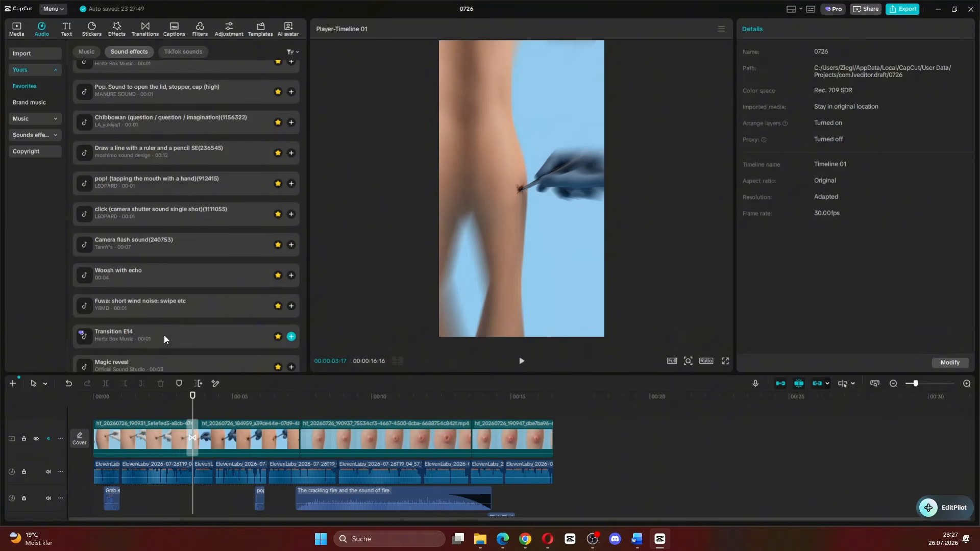
left_click(291, 337)
left_click(210, 490)
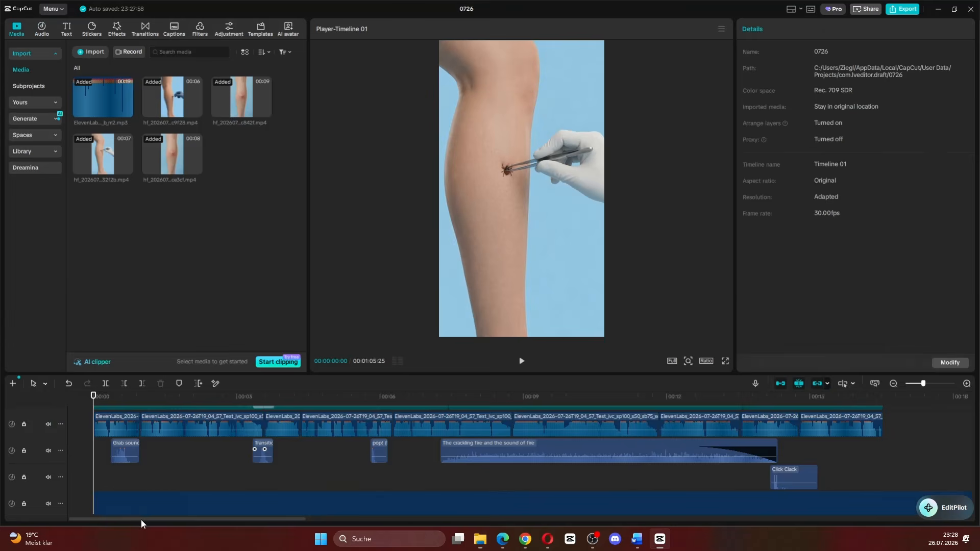
Step: Trim the background music's opening, cut its end off at 00:00:16:16 and lower its volume to about -11.8 dB
left_click(95, 483)
left_click_drag(92, 470, 93, 470)
left_click(883, 438)
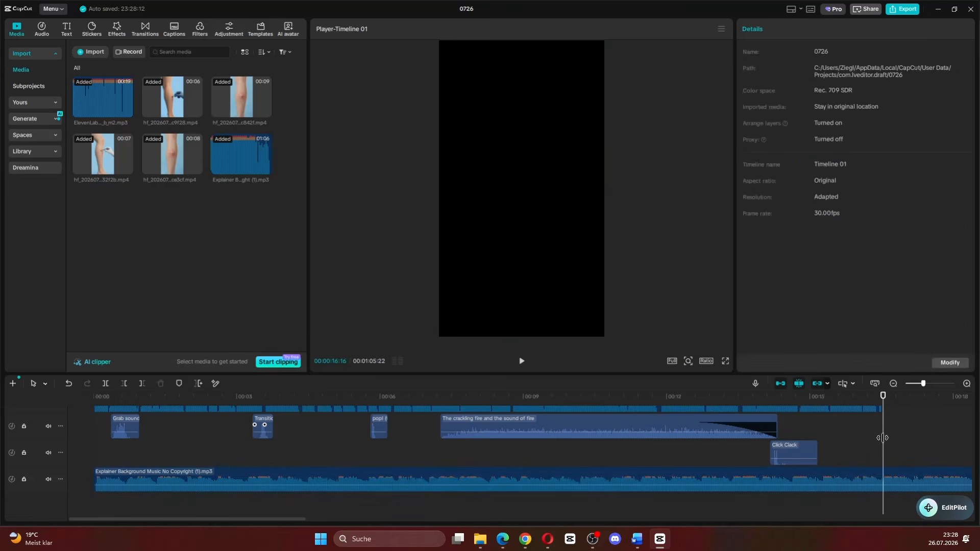
left_click(884, 470)
left_click(143, 387)
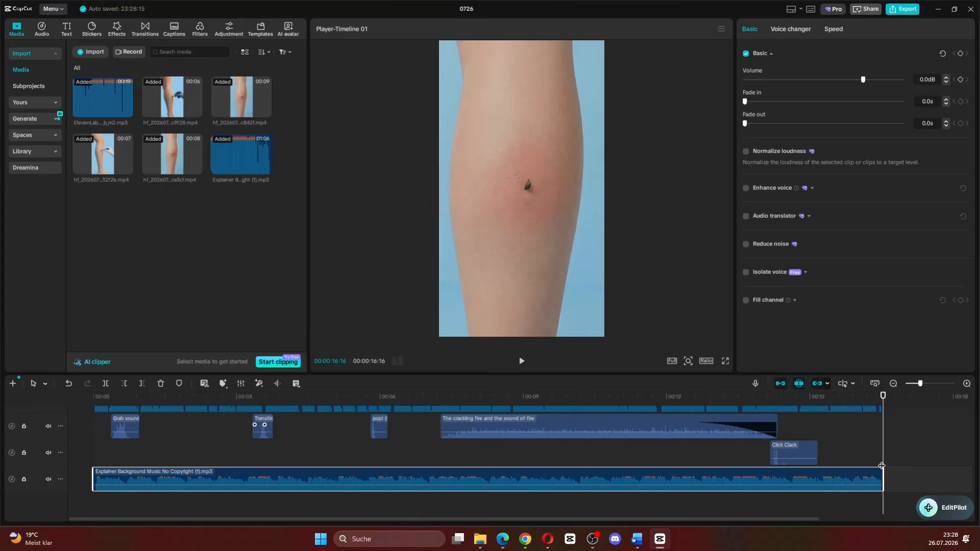
left_click_drag(863, 81, 840, 86)
scroll(810, 476, "up", 3)
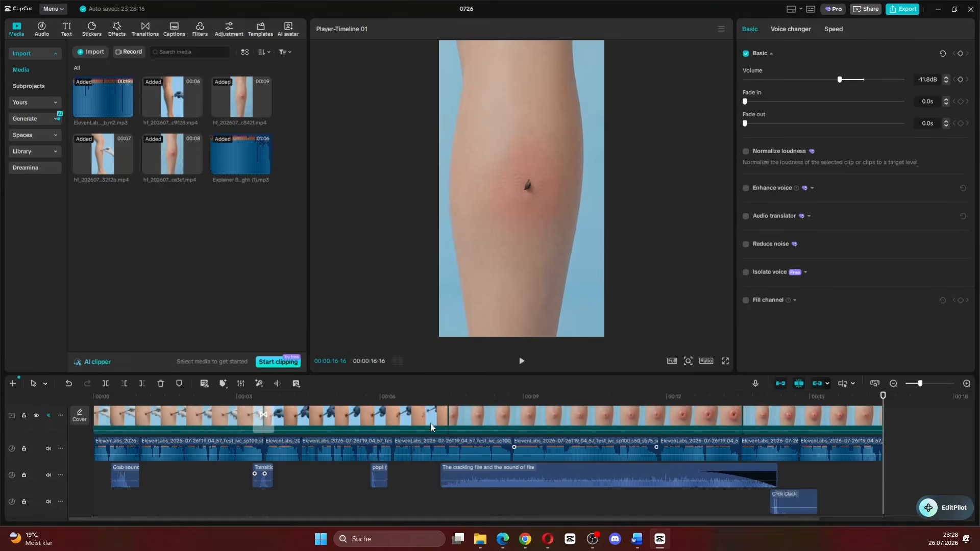
Step: Return to the start of the timeline and generate English auto captions for the video
left_click_drag(185, 403, 90, 420)
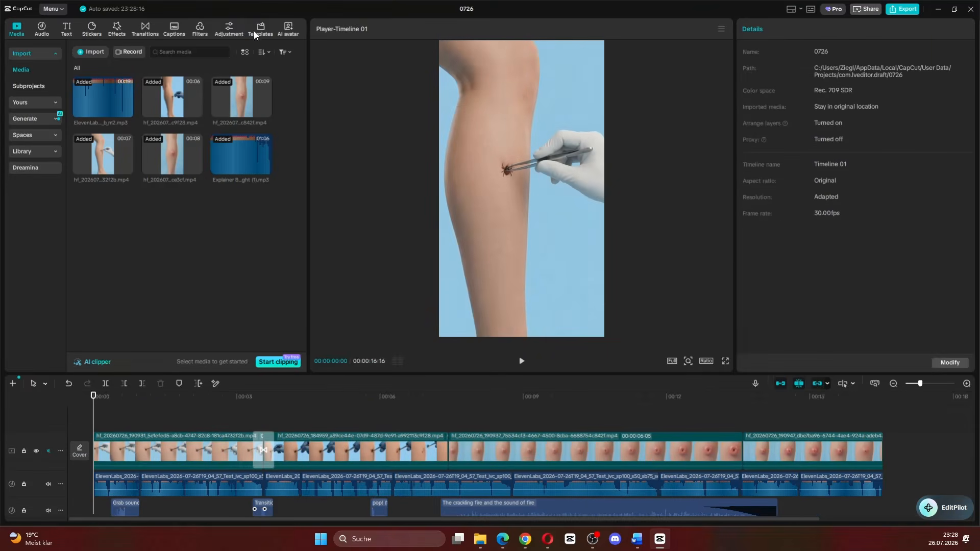
left_click(179, 31)
left_click(281, 359)
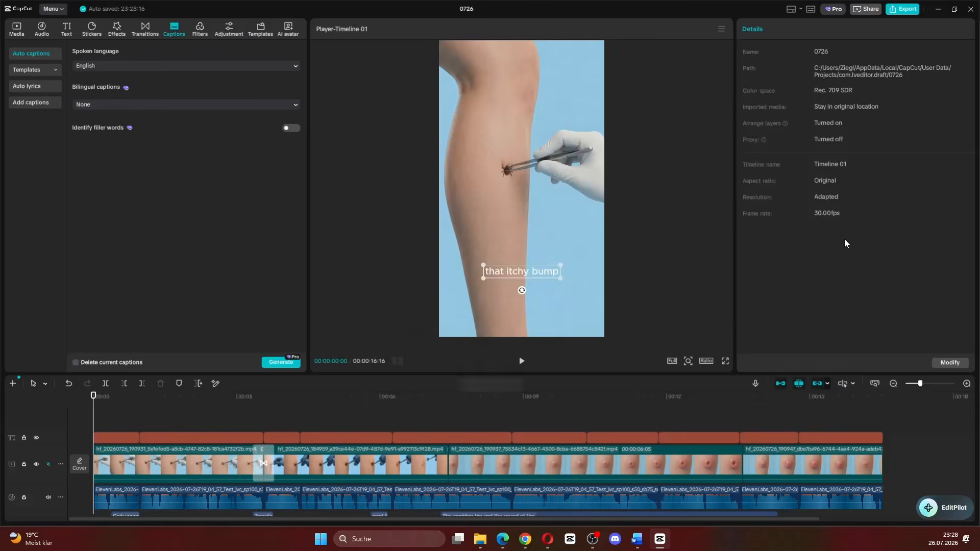
Step: Show the favourite caption animations for the generated captions
left_click(817, 29)
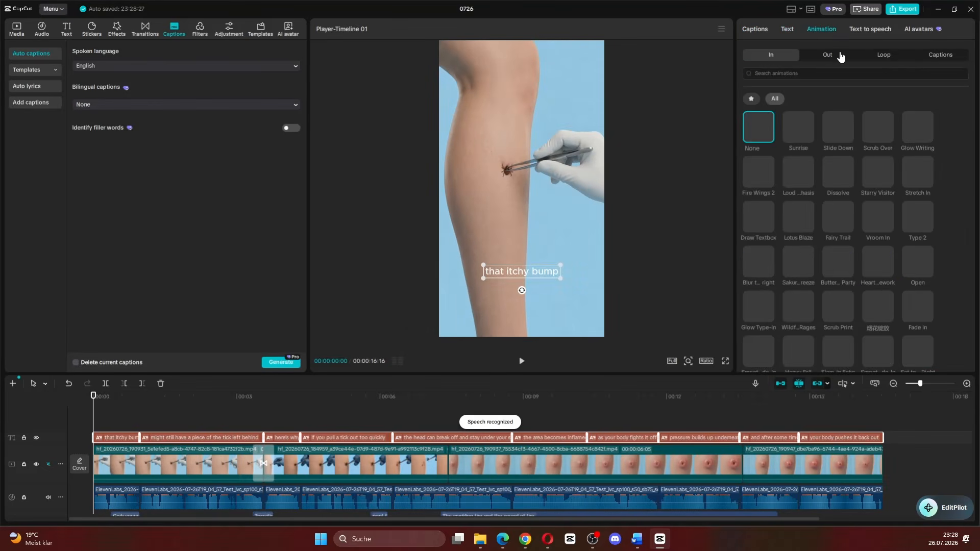
left_click(958, 57)
left_click(752, 99)
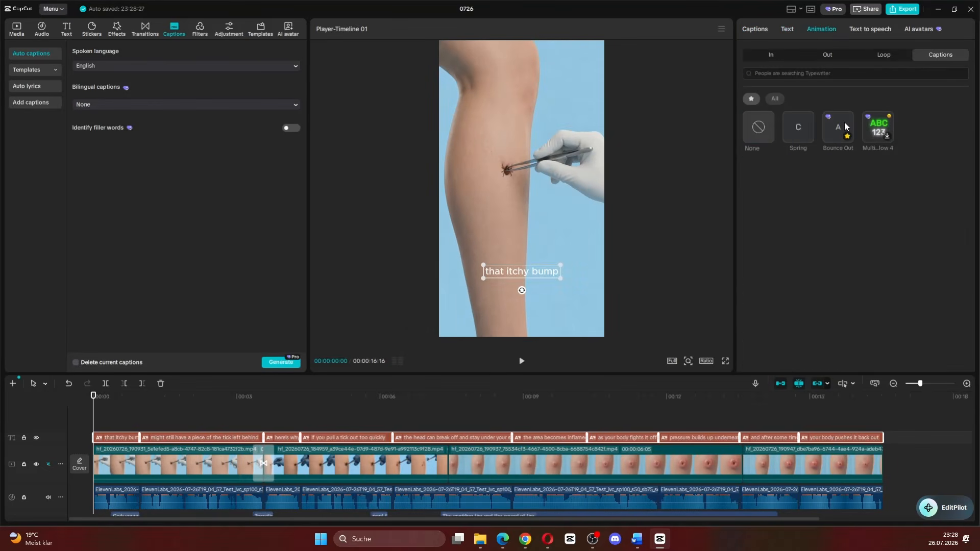
Step: Set the font of all captions to Poppins
left_click(787, 29)
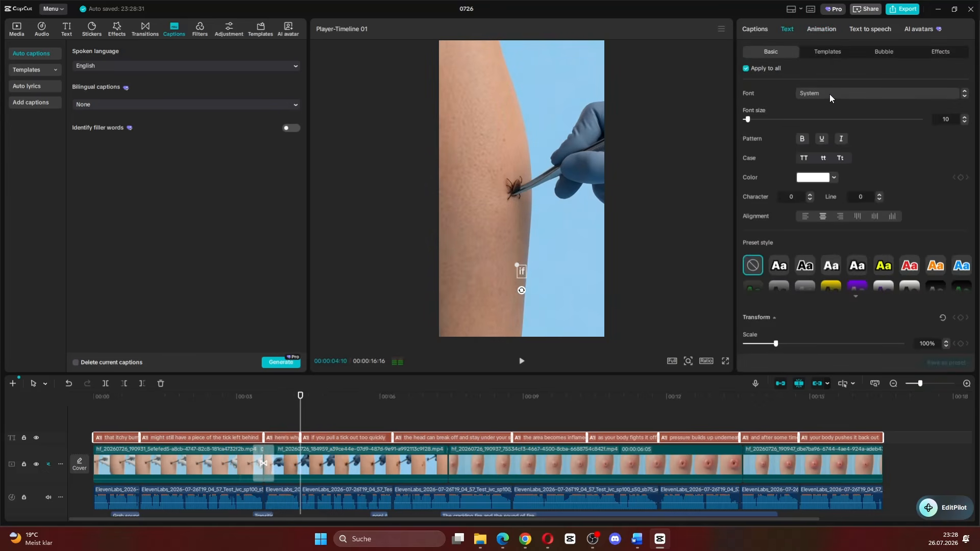
left_click(830, 94)
left_click(830, 112)
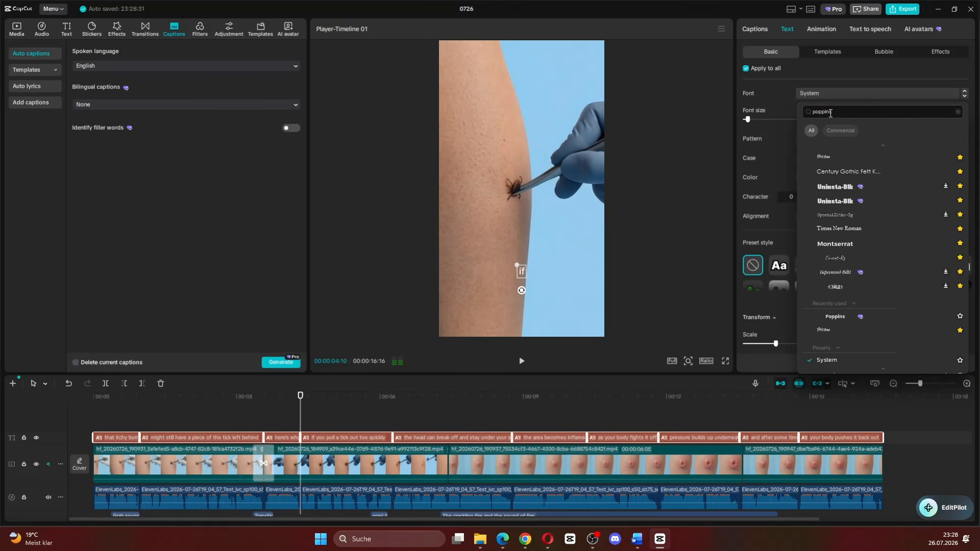
type("poppins")
key("Return")
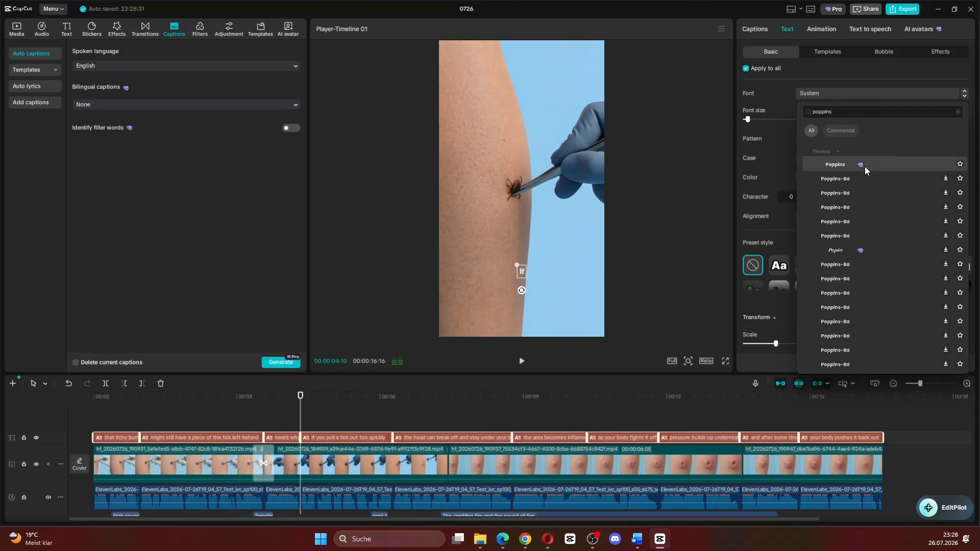
left_click(865, 167)
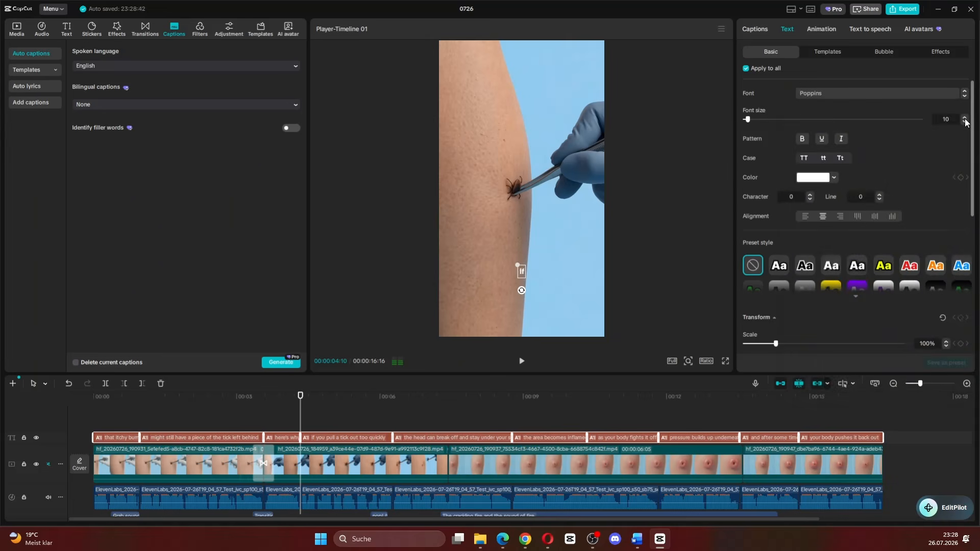
Step: Increase the font size of all captions to slightly above 17
left_click(965, 117)
left_click(965, 117)
left_click(965, 117)
left_click(966, 117)
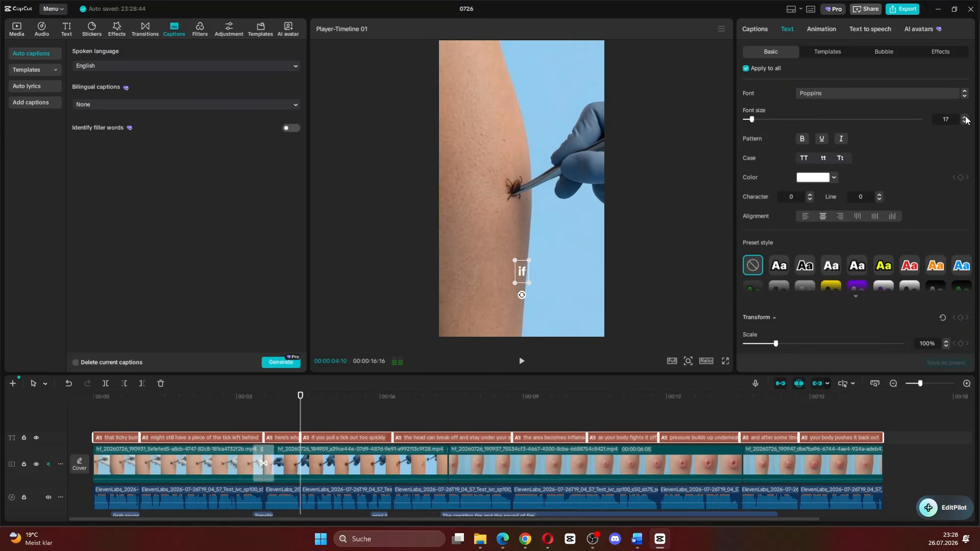
left_click(965, 118)
Step: Add a black stroke to all captions and reduce its thickness below 40
scroll(842, 255, "down", 5)
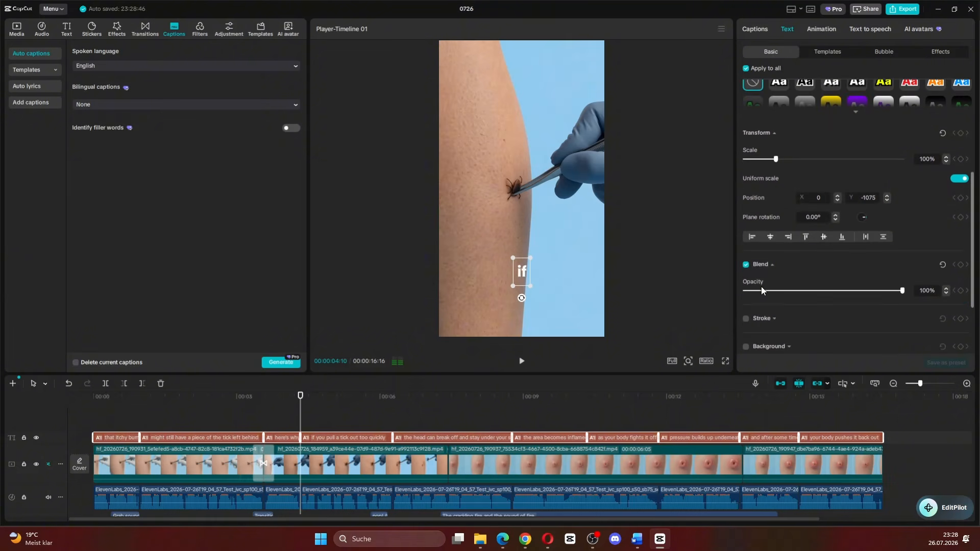
left_click(747, 319)
scroll(807, 322, "down", 2)
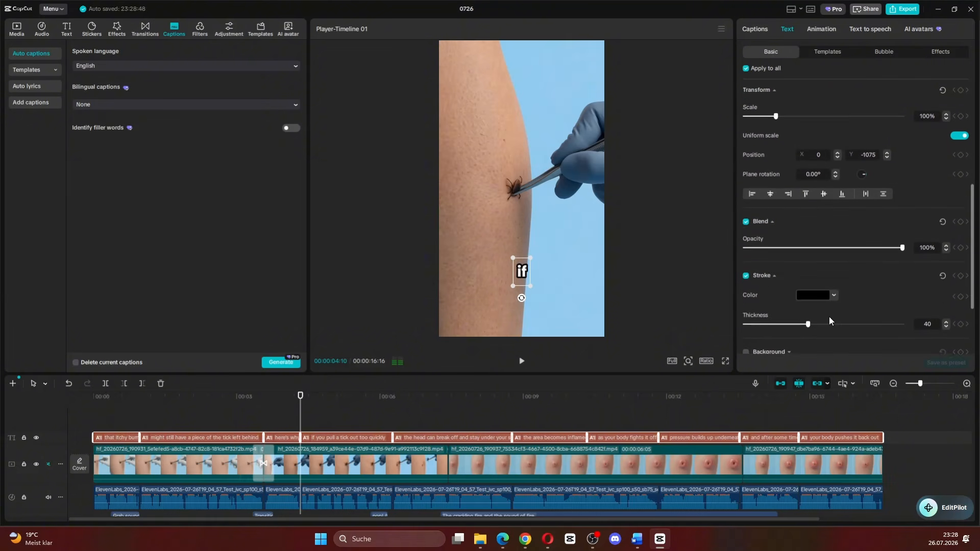
left_click_drag(755, 302, 769, 302)
Step: Move the captions up to a little below the middle of the frame and return to the start of the timeline
scroll(769, 302, "up", 3)
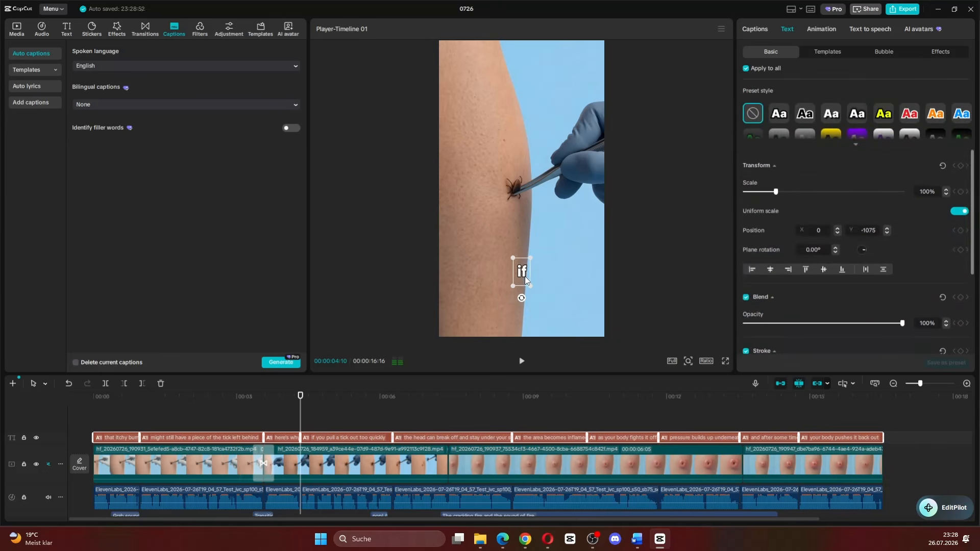
left_click_drag(526, 239, 527, 239)
left_click_drag(237, 415, 53, 412)
Step: Look over the captions, video, voiceover, sound effects and music tracks from the start to the end of the timeline
scroll(516, 443, "down", 1)
scroll(515, 445, "down", 4)
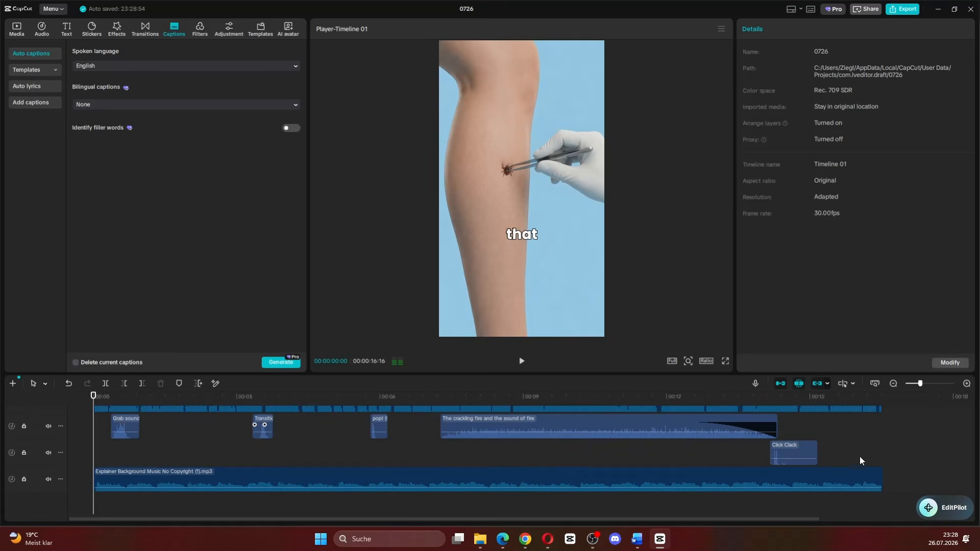
left_click_drag(862, 454, 886, 455)
scroll(822, 458, "up", 4)
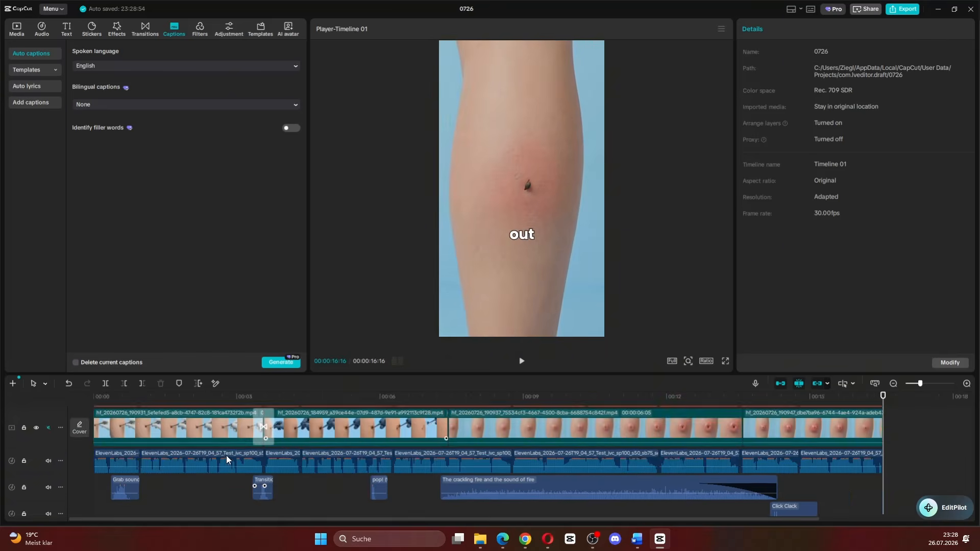
left_click_drag(135, 415, 81, 411)
left_click_drag(922, 383, 918, 383)
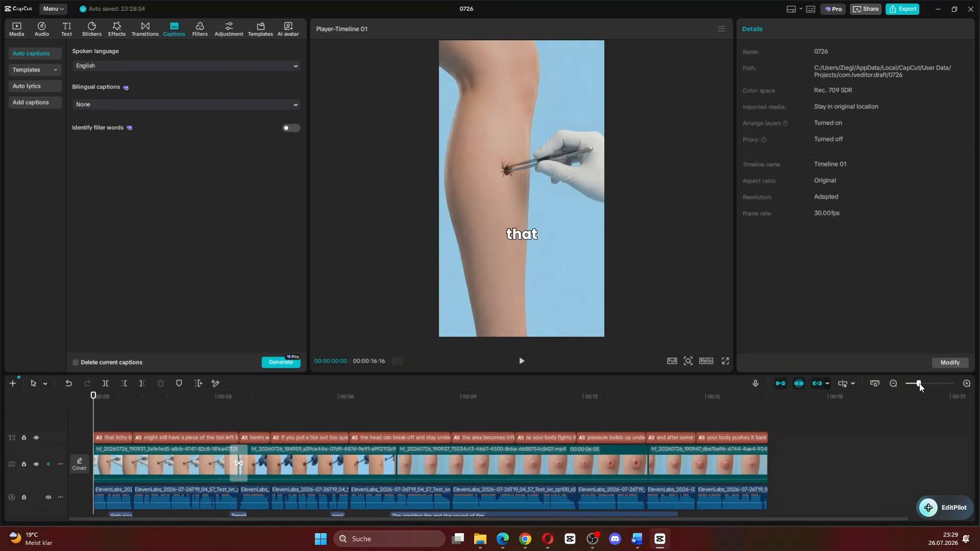
scroll(550, 436, "down", 3)
scroll(687, 418, "up", 1)
scroll(614, 452, "down", 3)
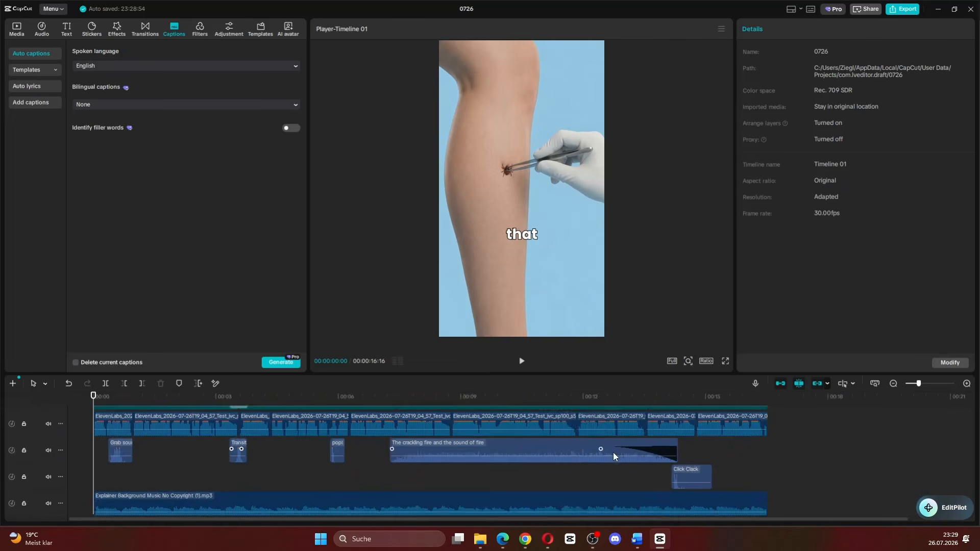
scroll(689, 488, "up", 2)
scroll(712, 482, "up", 2)
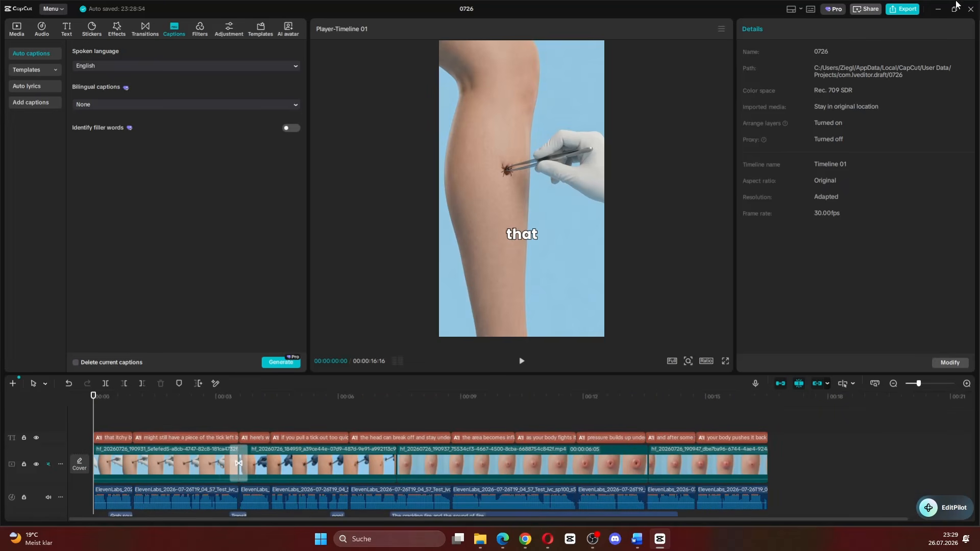
Step: Export the video under the name "3d explainer video" at 1080P and 30fps as an mp4
left_click(901, 10)
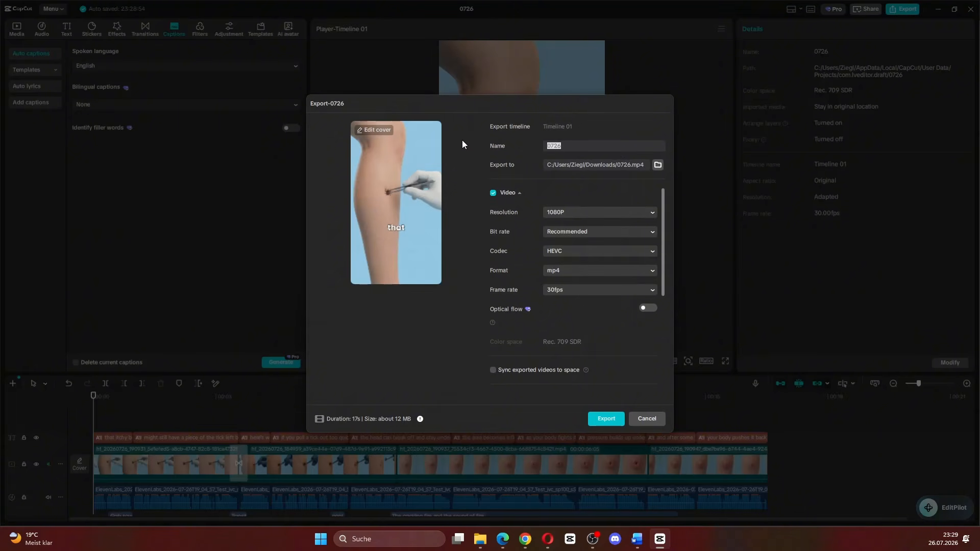
type("3d explainer video")
left_click(610, 416)
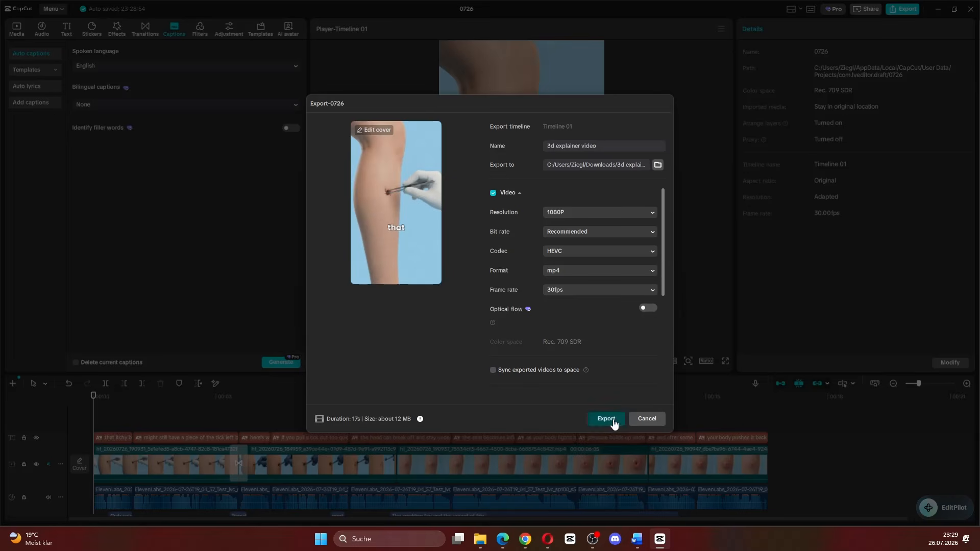